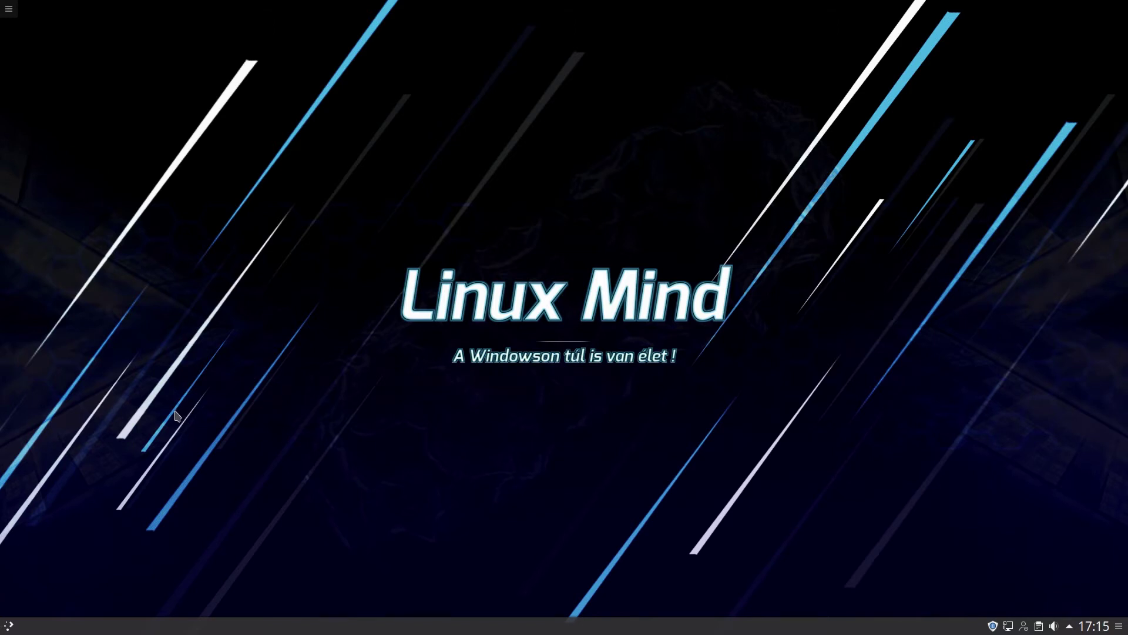
Start GIMP from the Grafikai programok menu and move its main window up and right.
click(10, 625)
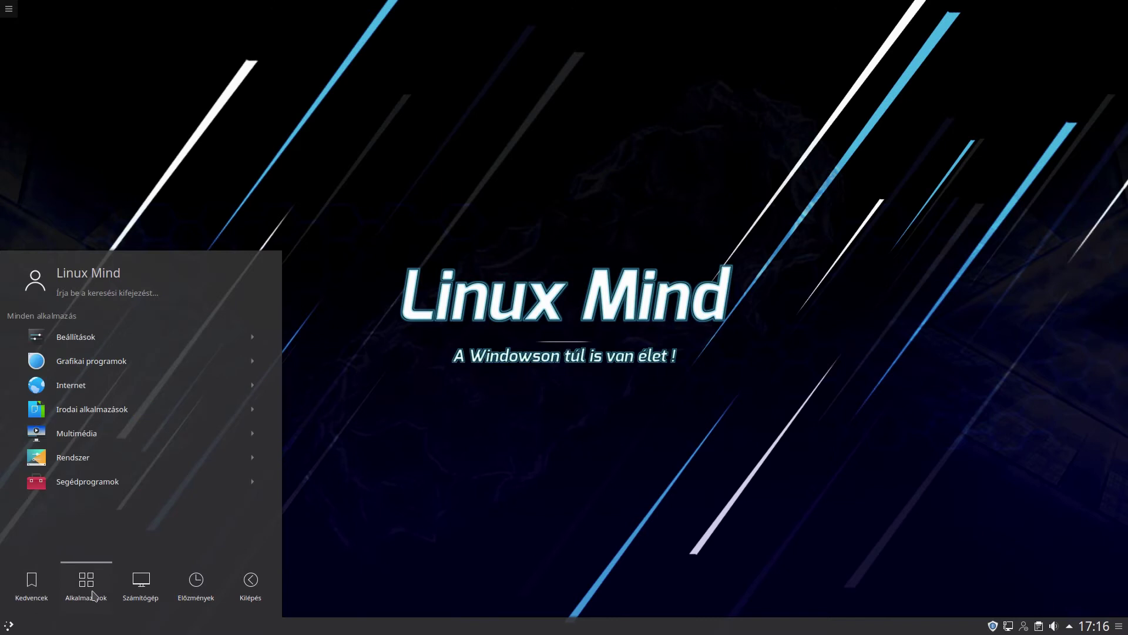
click(93, 361)
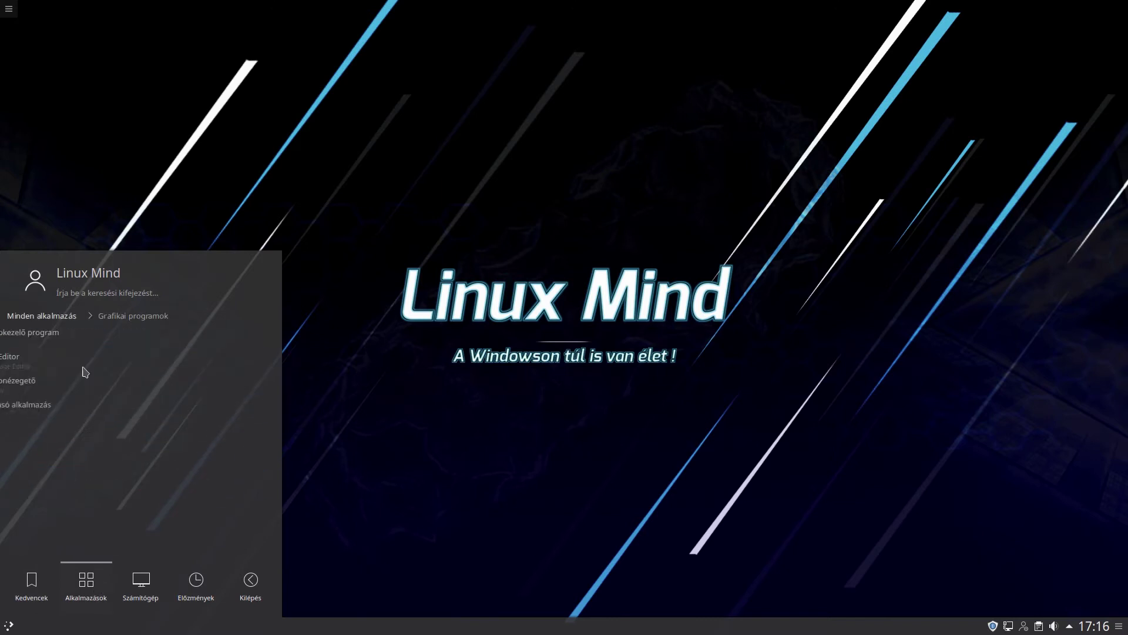
click(85, 372)
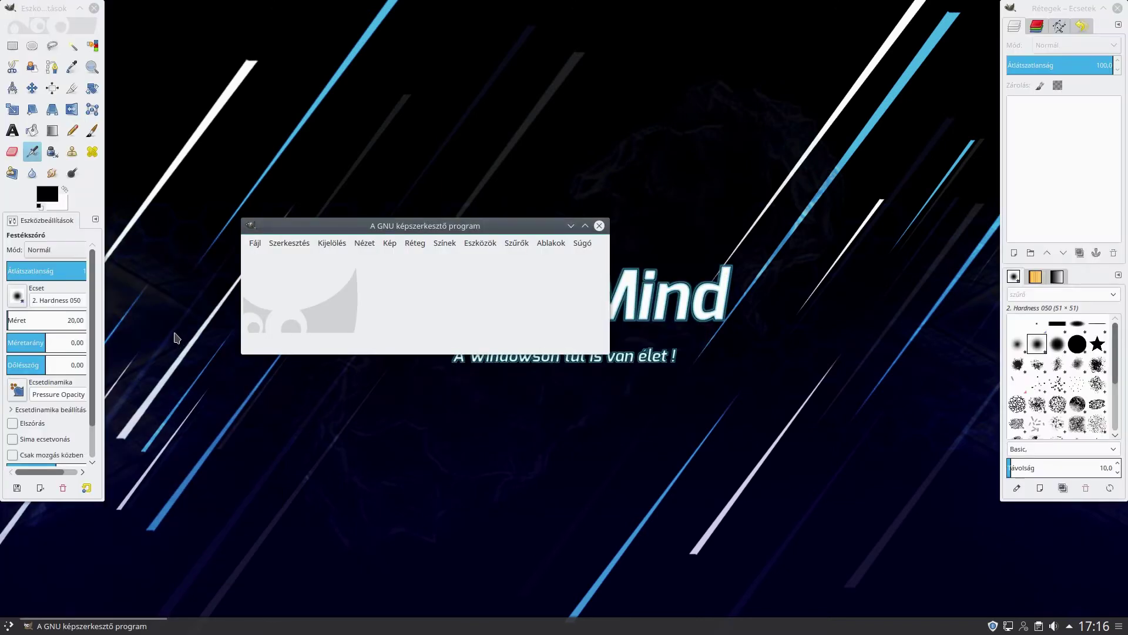
drag(352, 226, 439, 88)
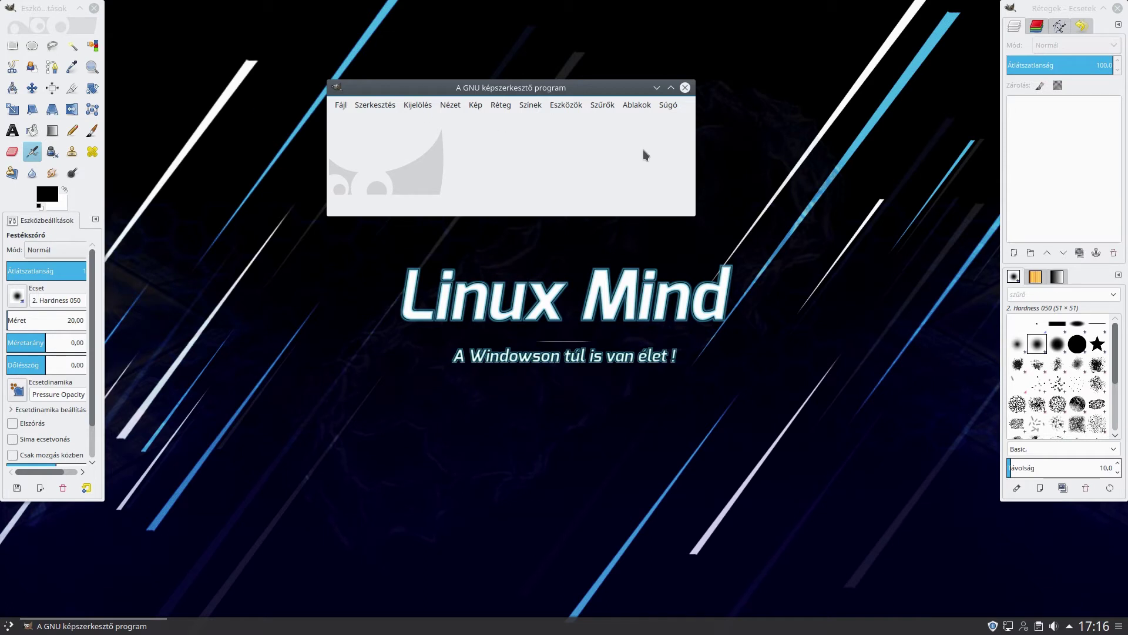
Switch GIMP to single-window mode, widen both side docks, and create a blank 640x400 image.
click(637, 109)
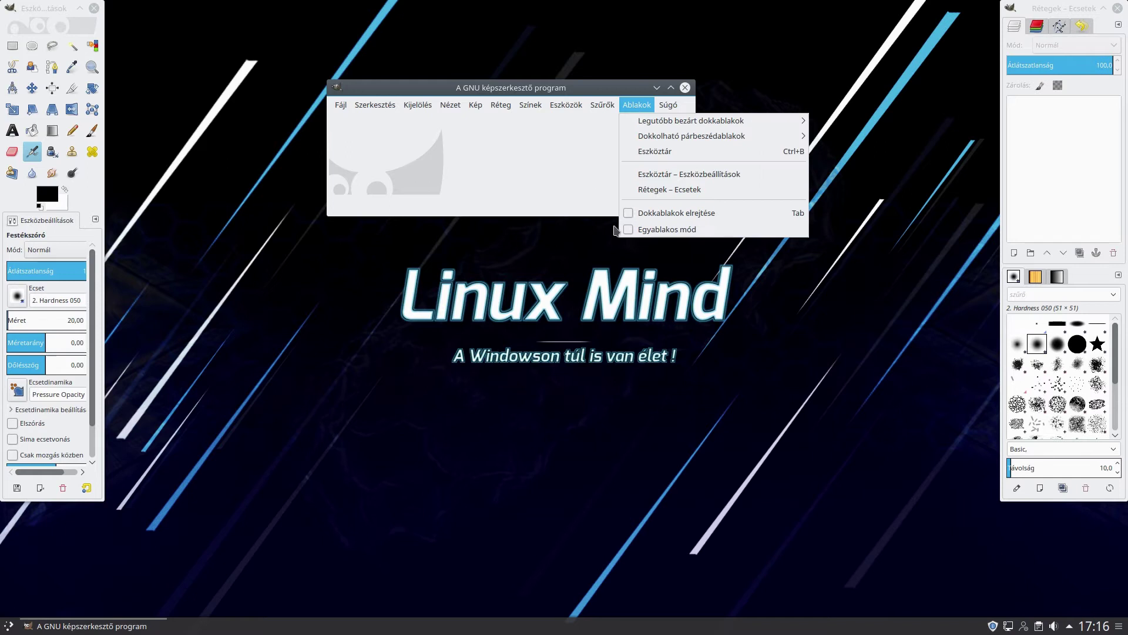
click(638, 233)
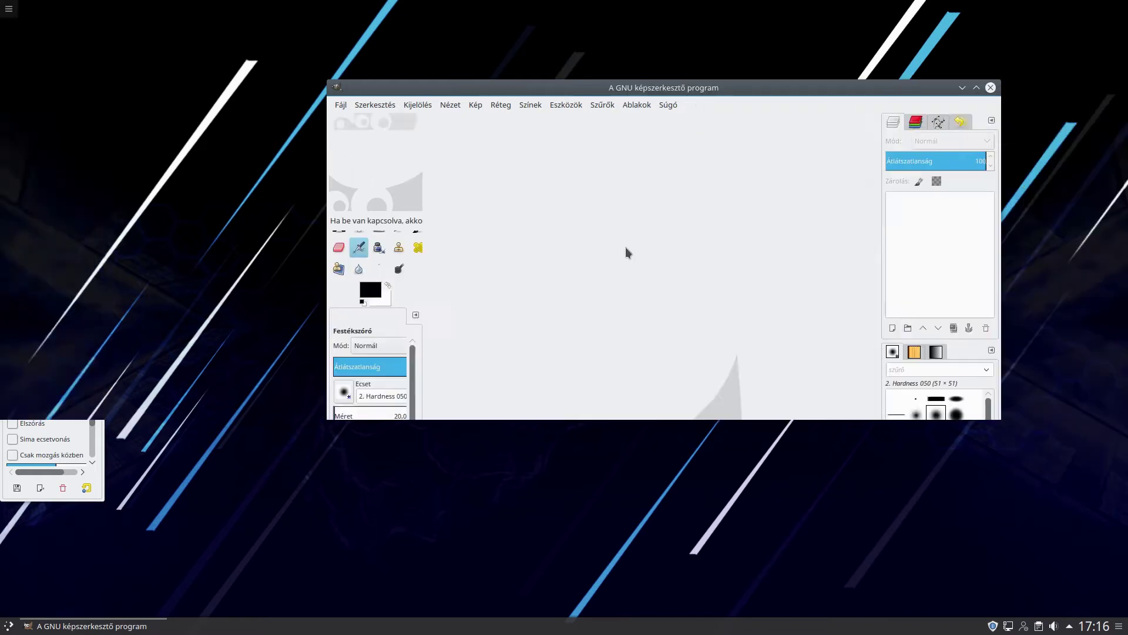
drag(79, 286, 113, 282)
drag(1008, 290, 987, 293)
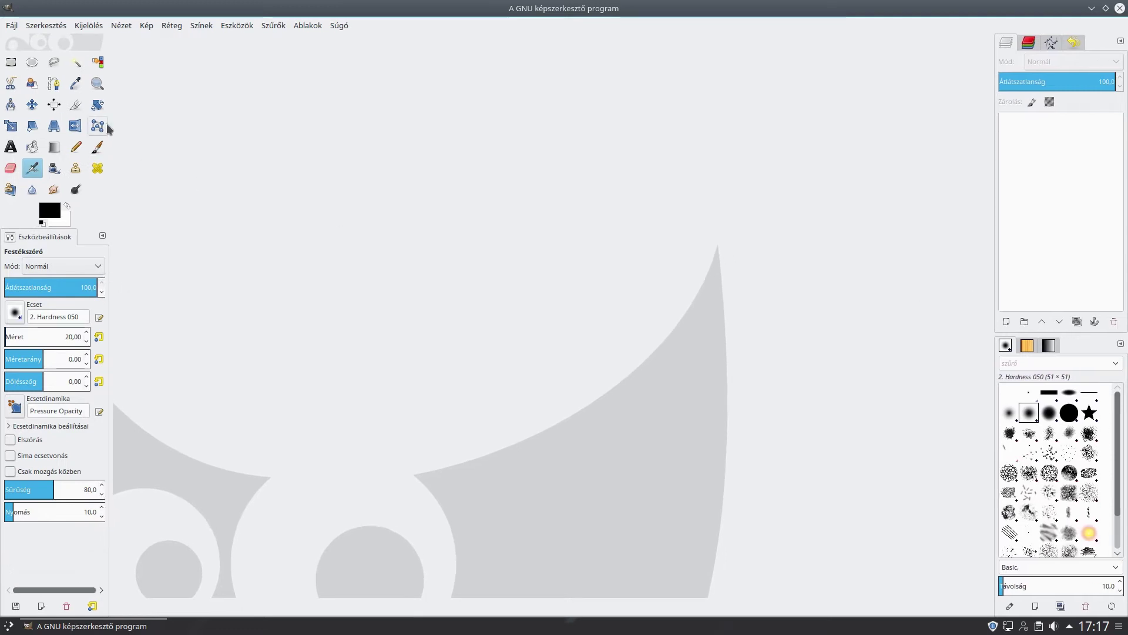
click(12, 25)
click(241, 170)
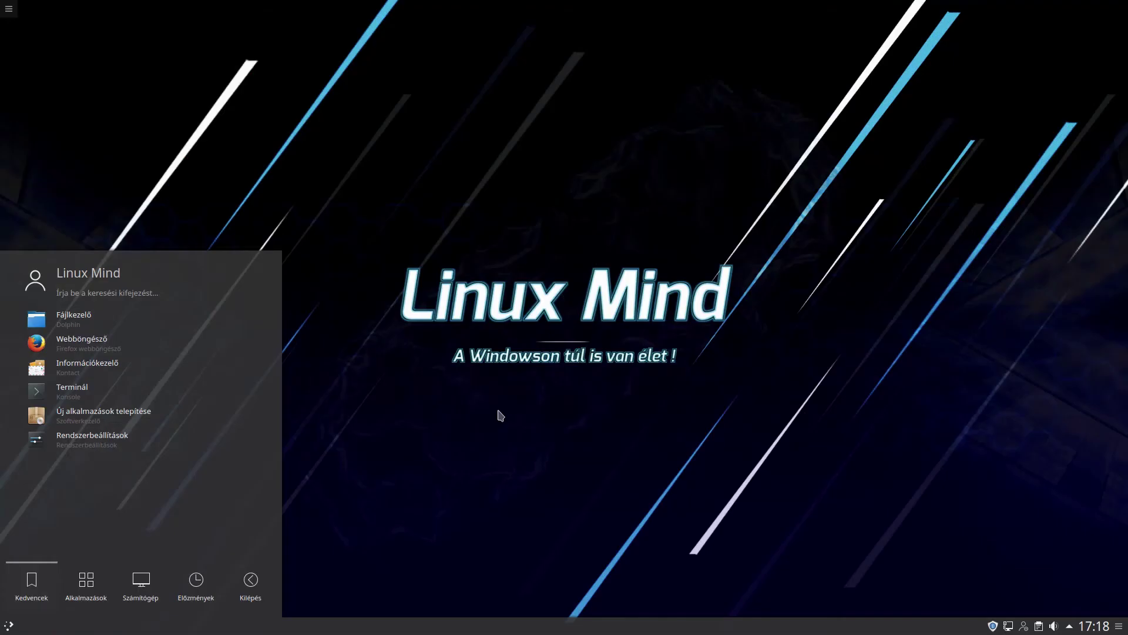
Launch Firefox and download the Gimp 2.8 Photoshop Tweaks zip from its DeviantArt page.
click(500, 416)
click(9, 625)
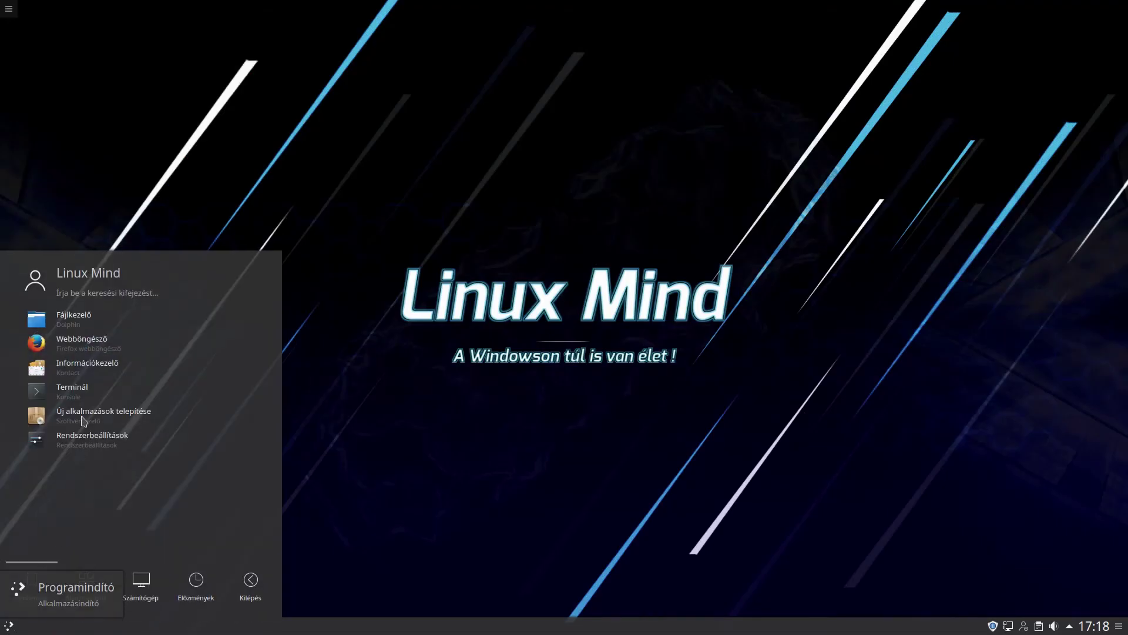
click(92, 356)
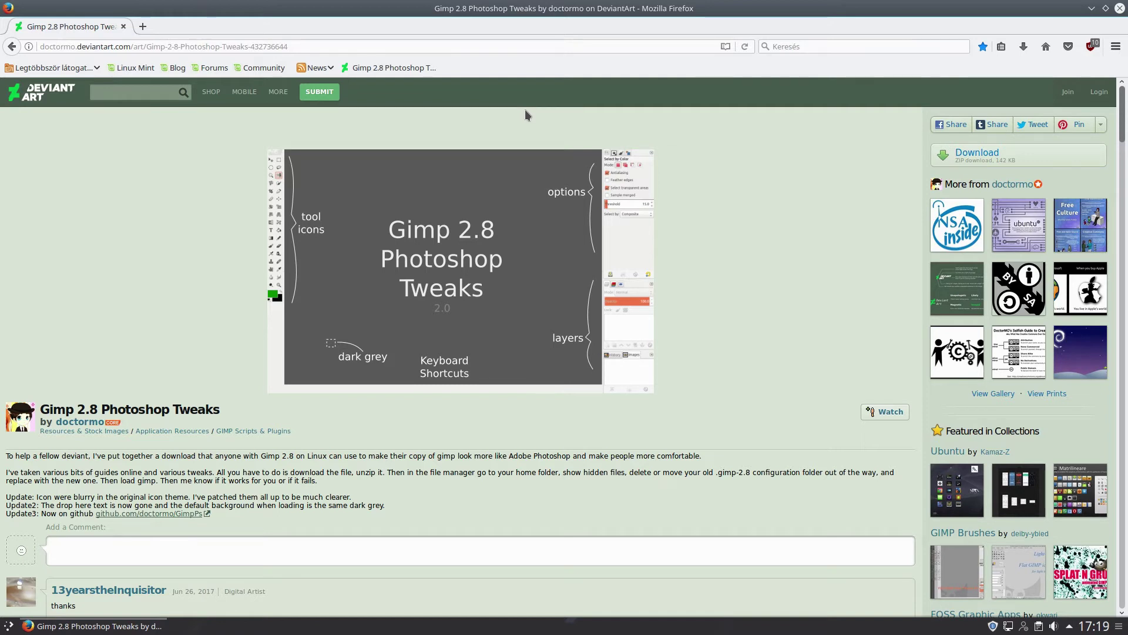
click(967, 166)
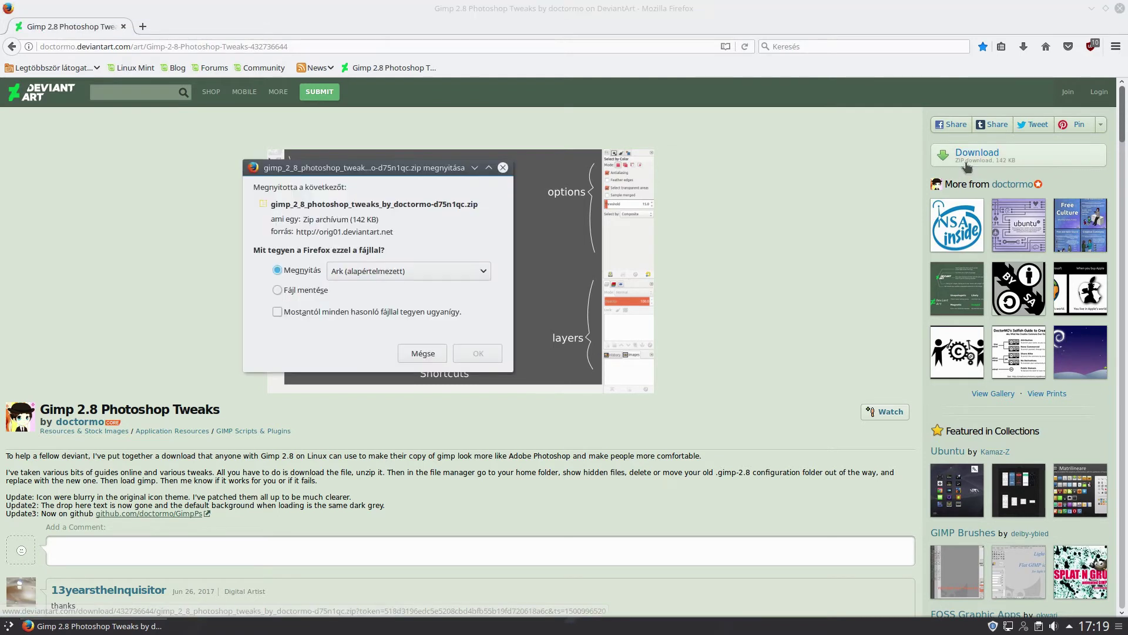
click(297, 292)
key(Return)
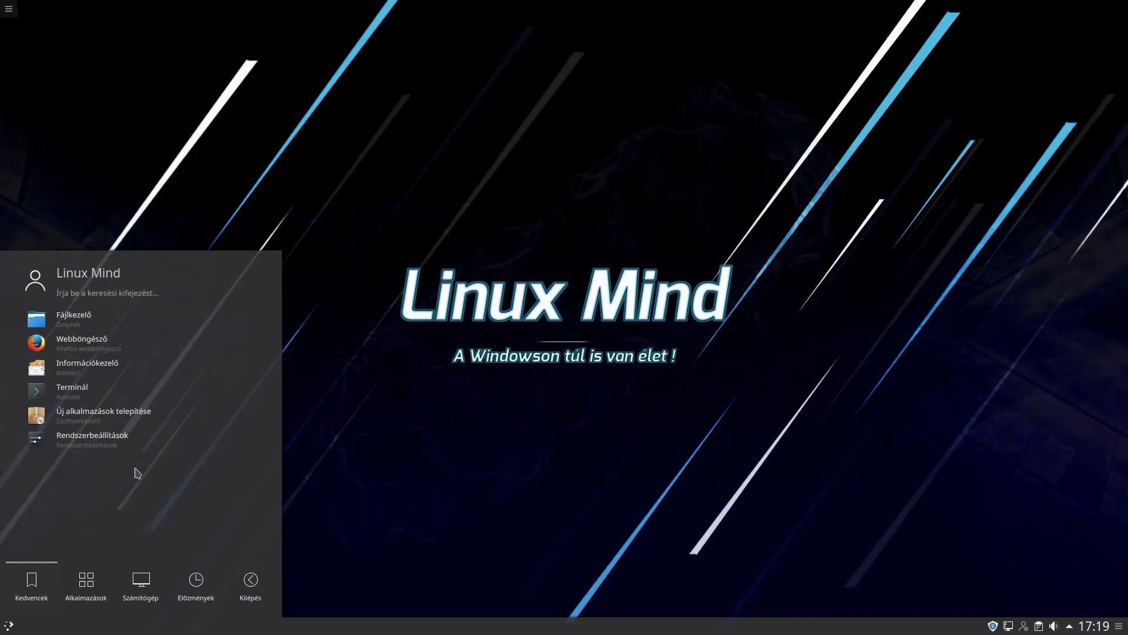
Open the downloaded tweaks zip from Letöltések in Ark and move Ark aside.
click(169, 320)
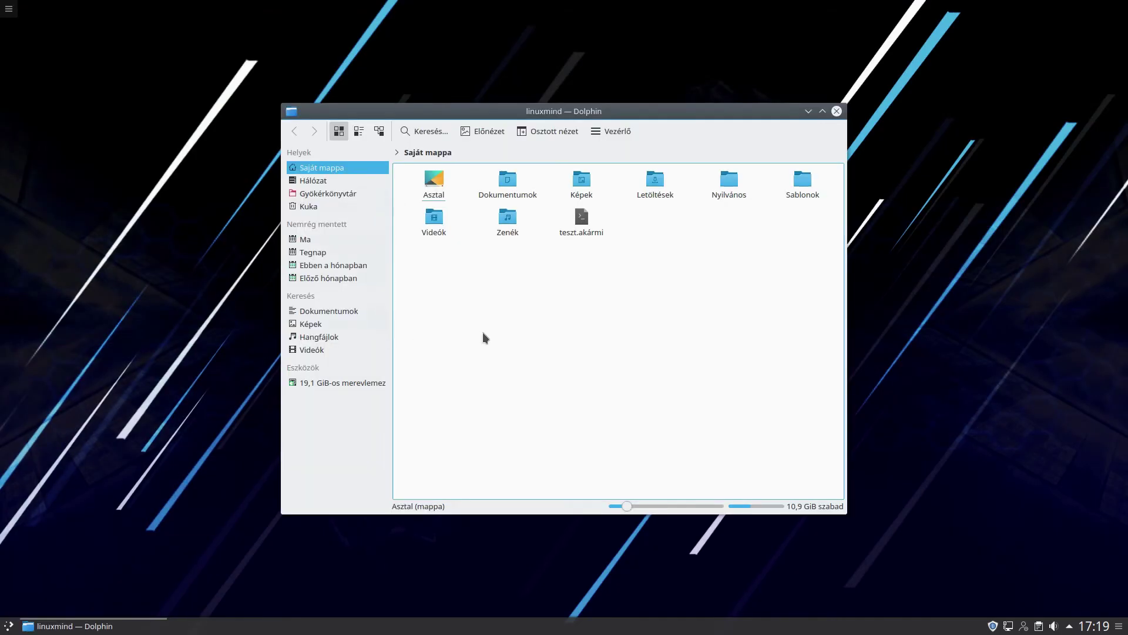
click(658, 179)
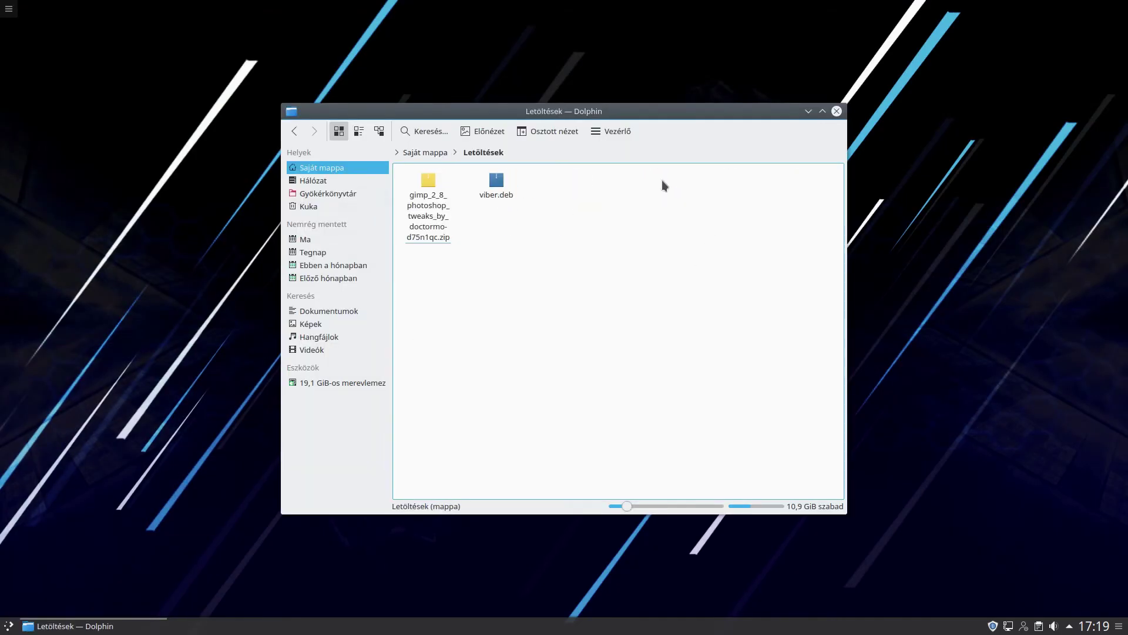
click(460, 230)
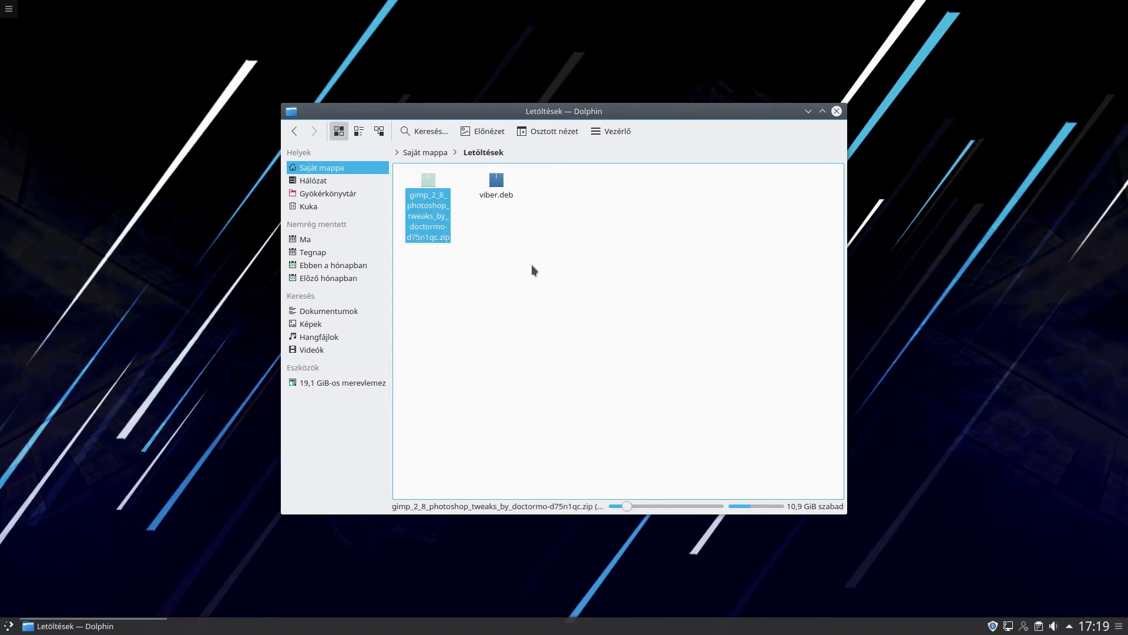
double_click(416, 229)
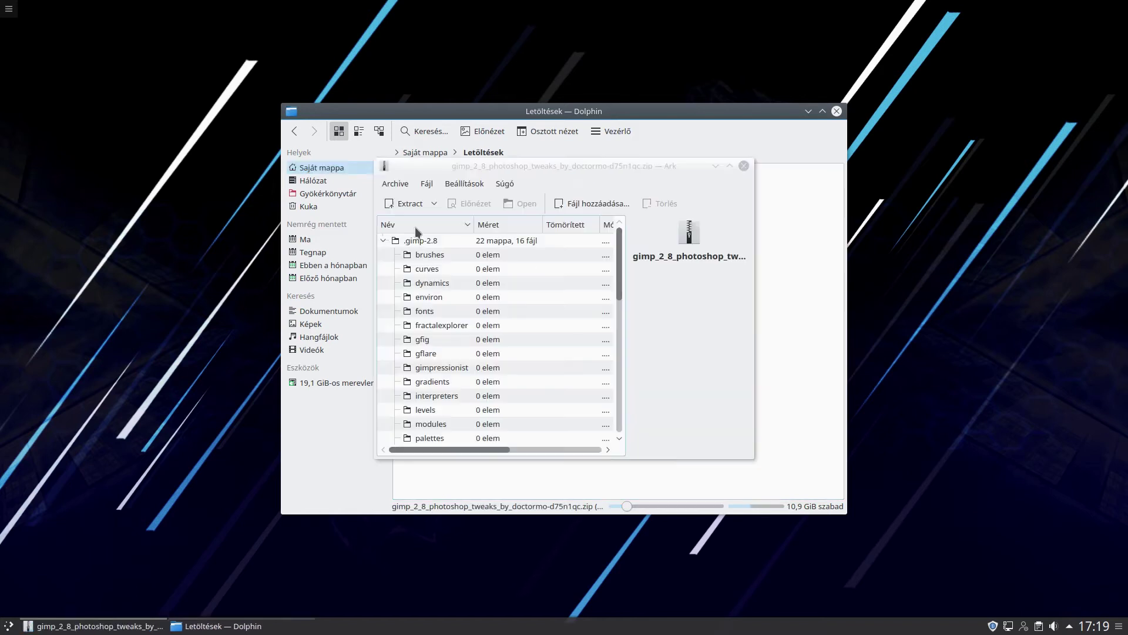
drag(516, 170, 772, 174)
click(463, 245)
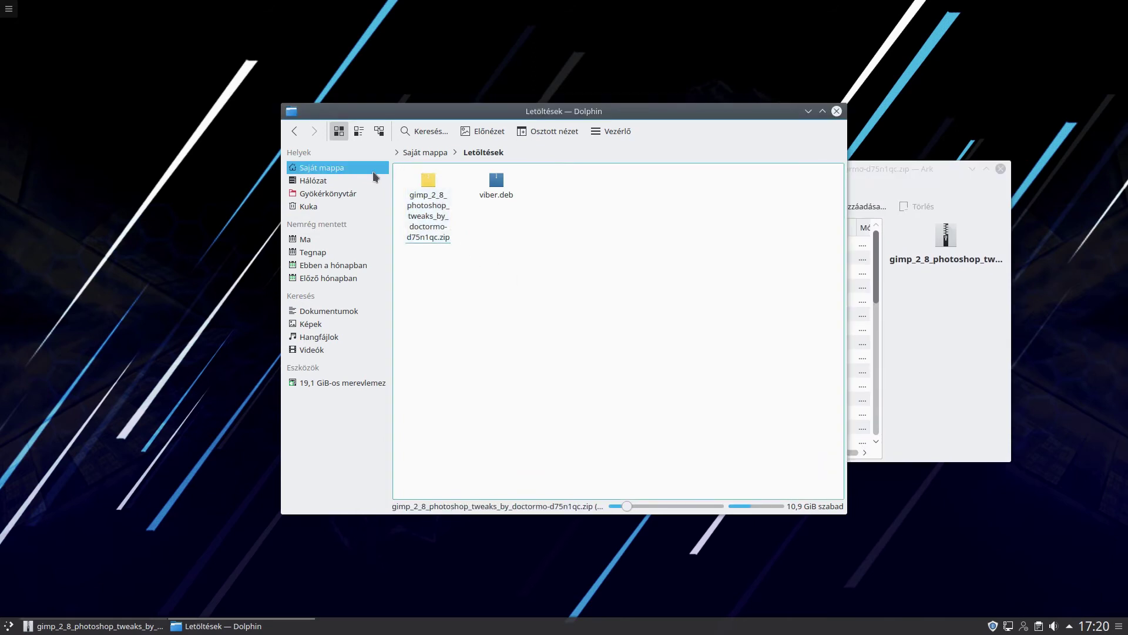
Navigate Dolphin to the home folder's .gimp-2.8 directory with hidden files shown.
click(361, 169)
key(ctrl+l)
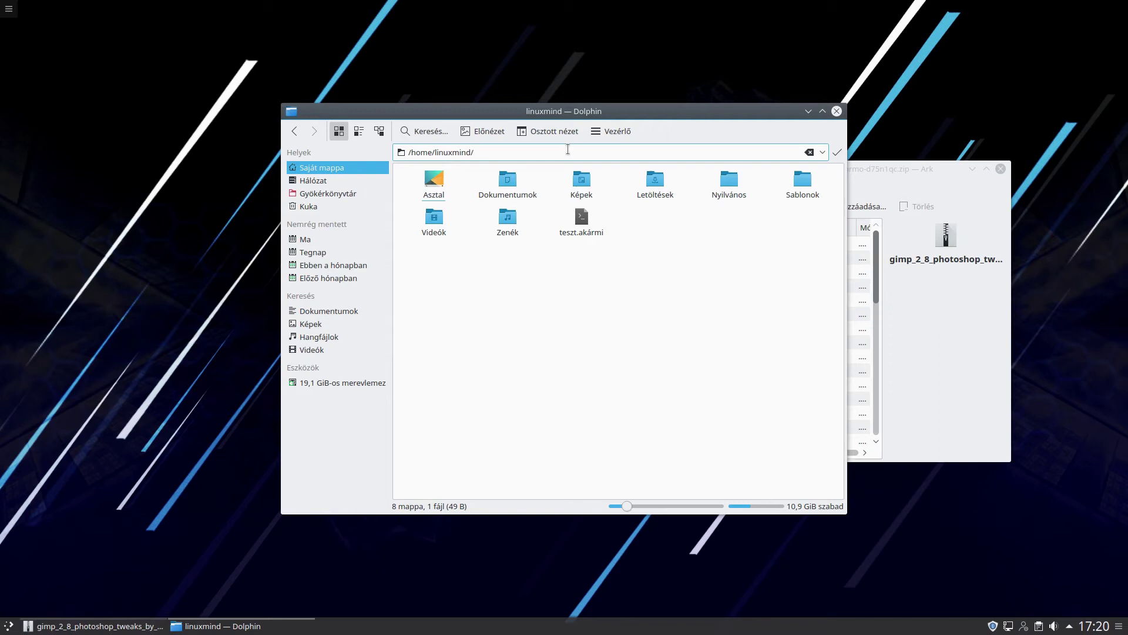
text(.gimp-2.8/)
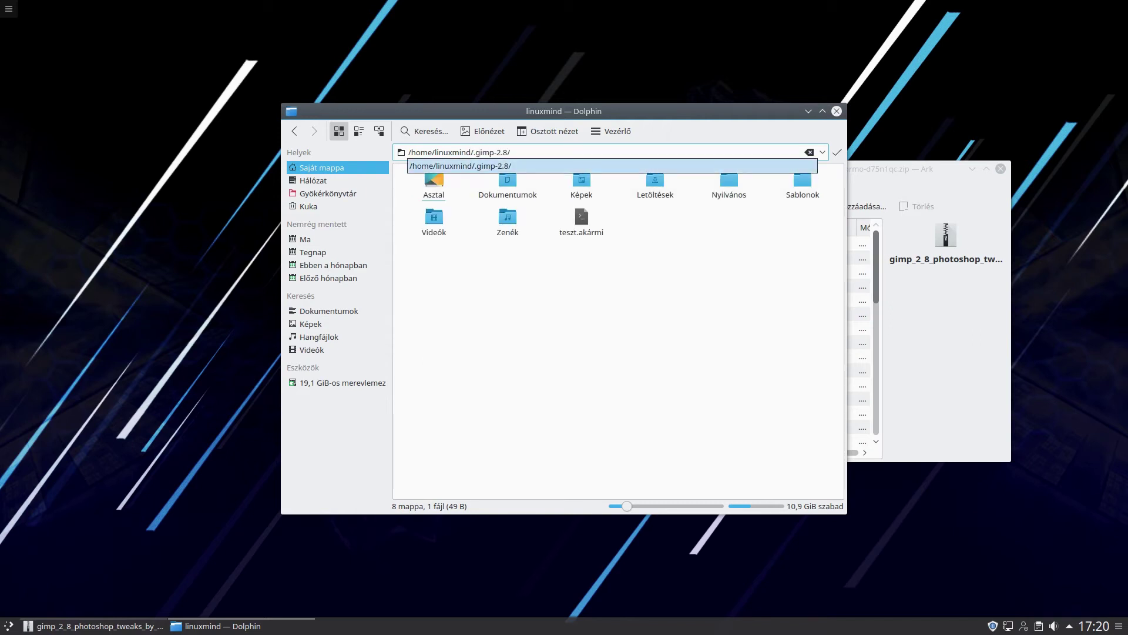
click(500, 166)
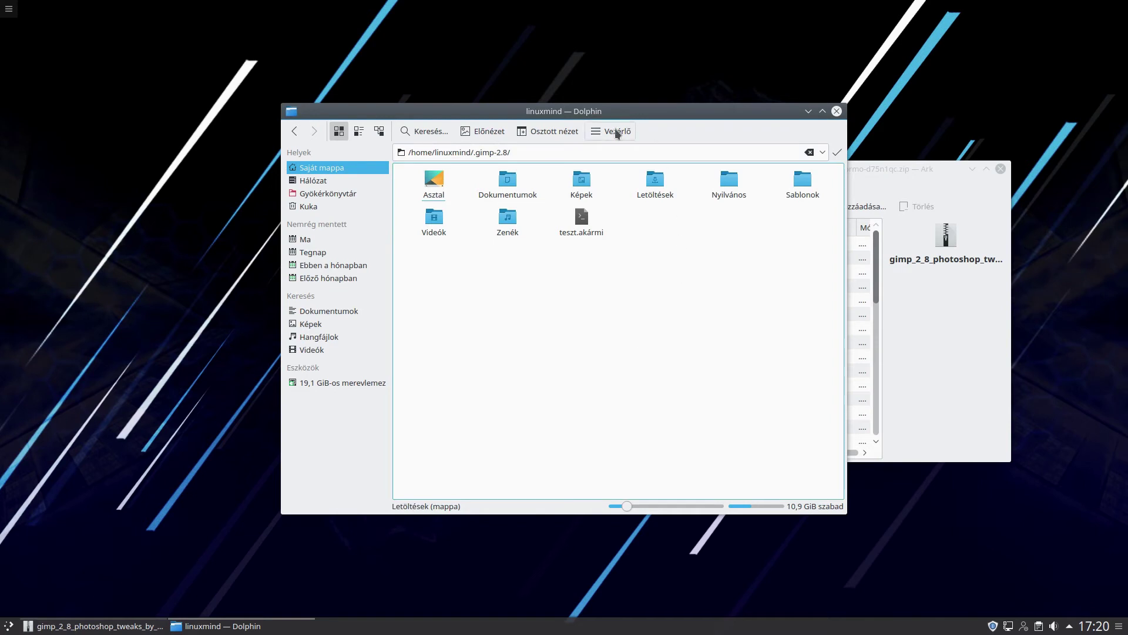
click(614, 130)
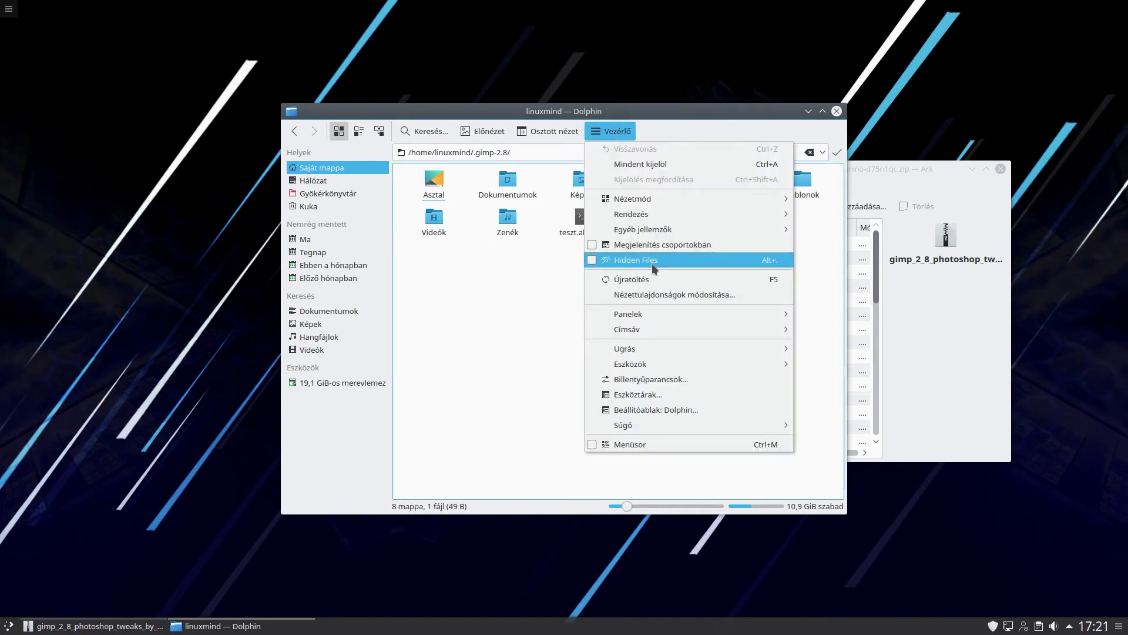
click(597, 260)
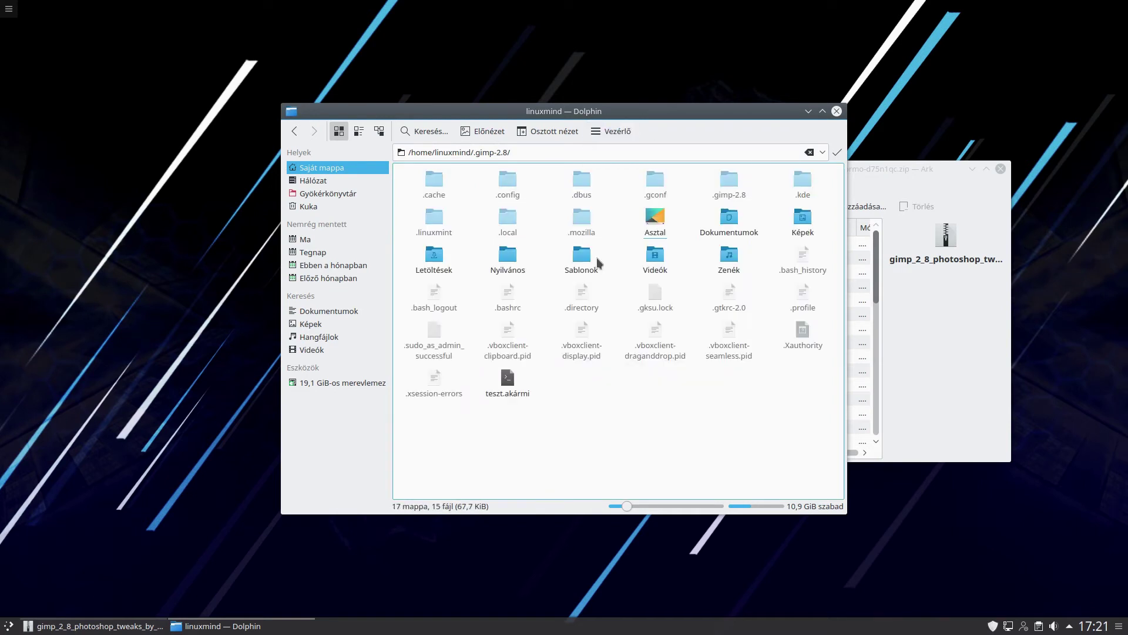
key(Return)
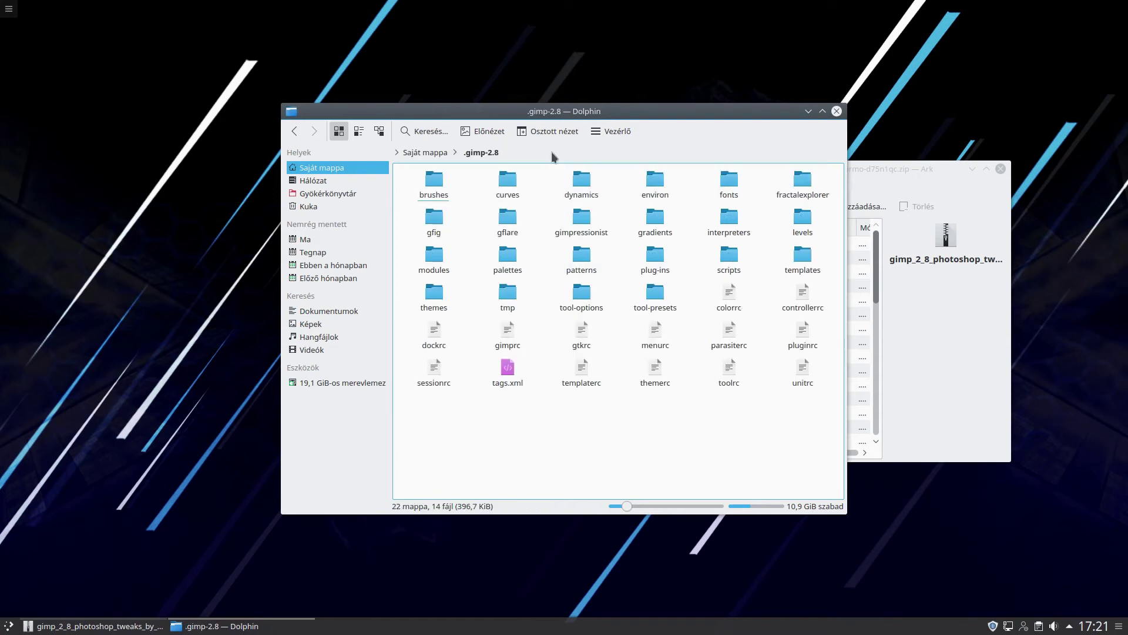
Enlarge Ark, select every item inside .gimp-2.8 except the folder itself, and drag them out.
click(924, 169)
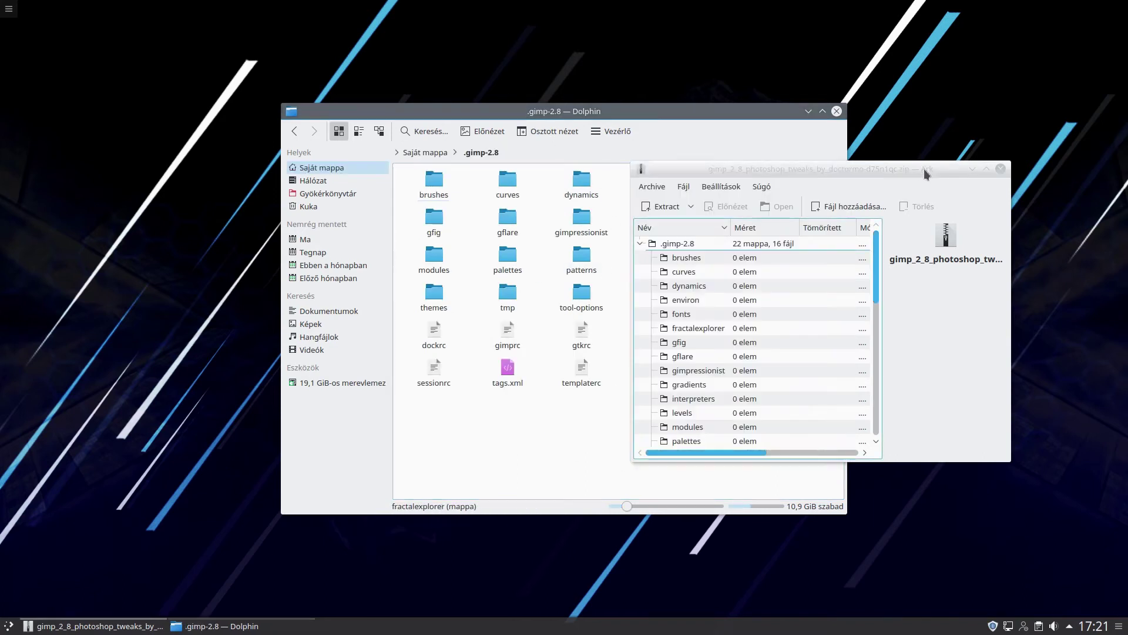
drag(924, 168, 968, 144)
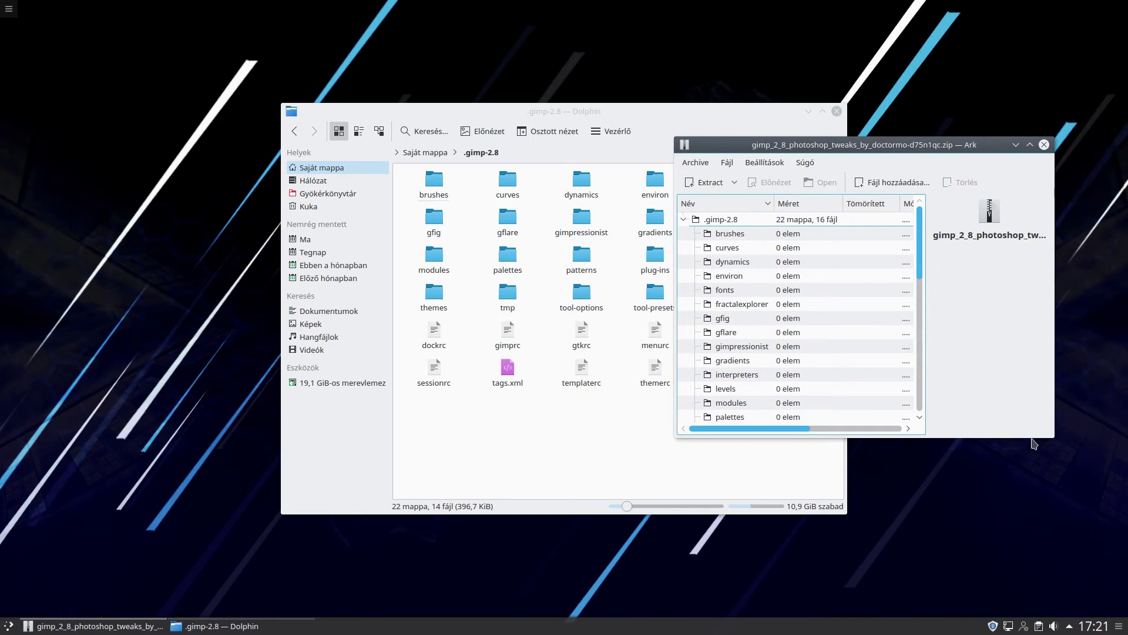
drag(1034, 444, 1035, 585)
click(750, 220)
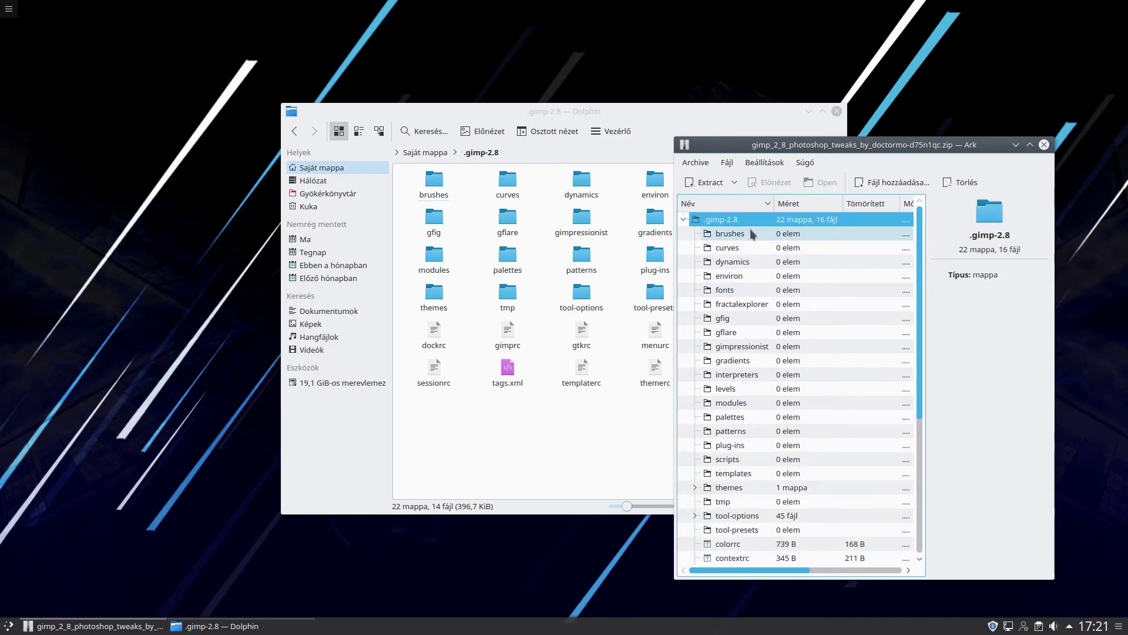
key(ctrl+a)
ctrl+click(719, 220)
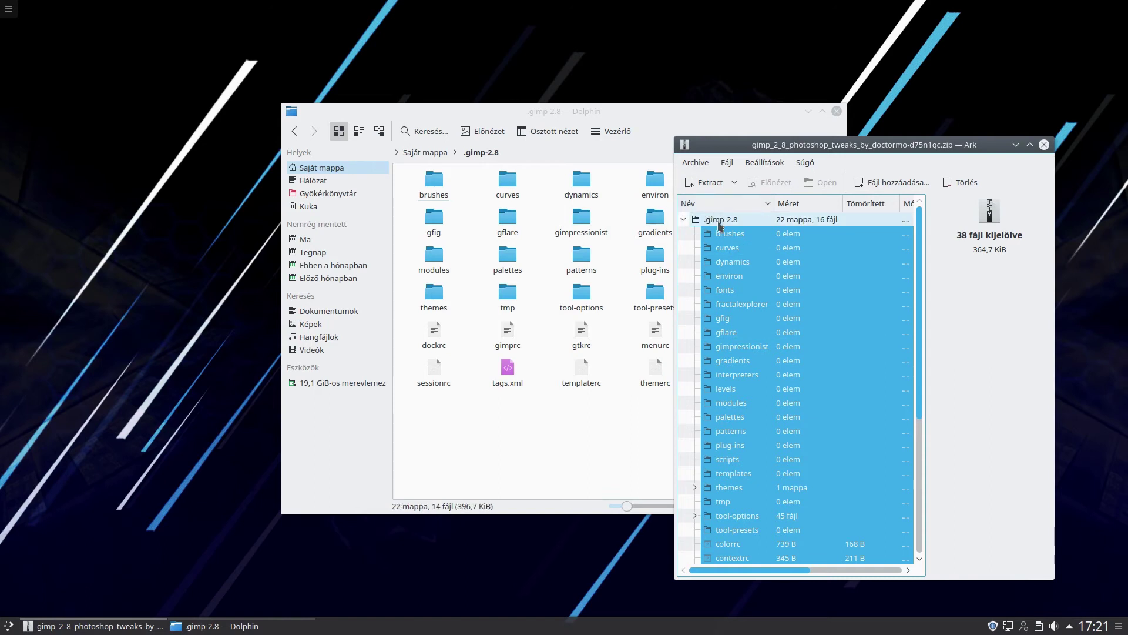
mouse_move(768, 252)
mouse_down()
mouse_move(721, 241)
mouse_move(461, 415)
mouse_up()
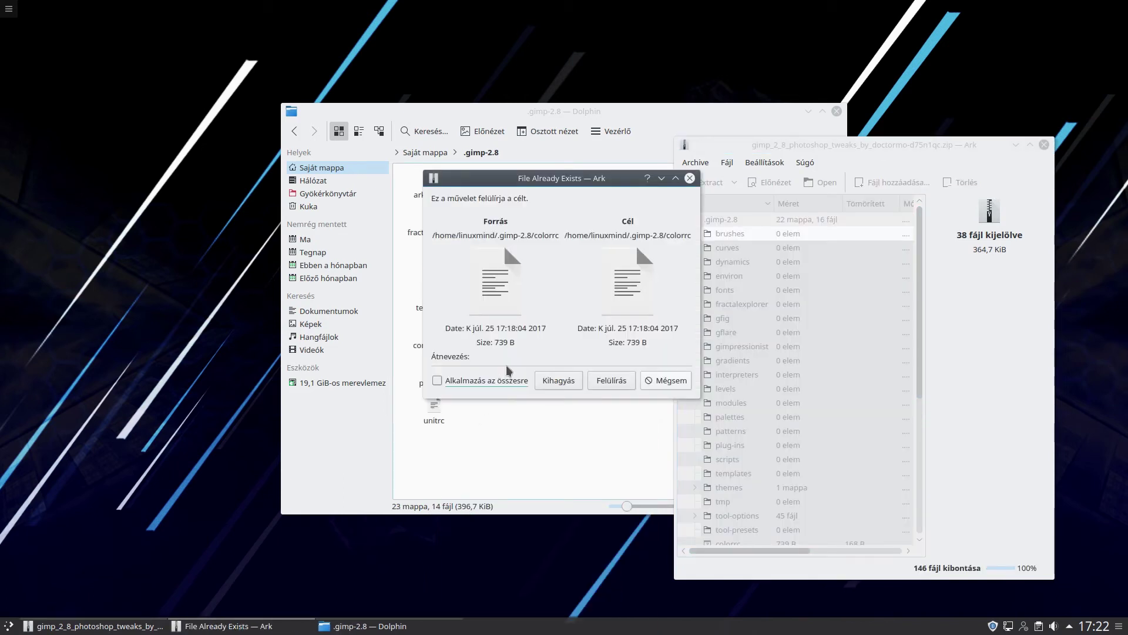
Overwrite all conflicting settings files with 'Apply to all' and close Dolphin.
click(493, 386)
click(613, 382)
click(837, 112)
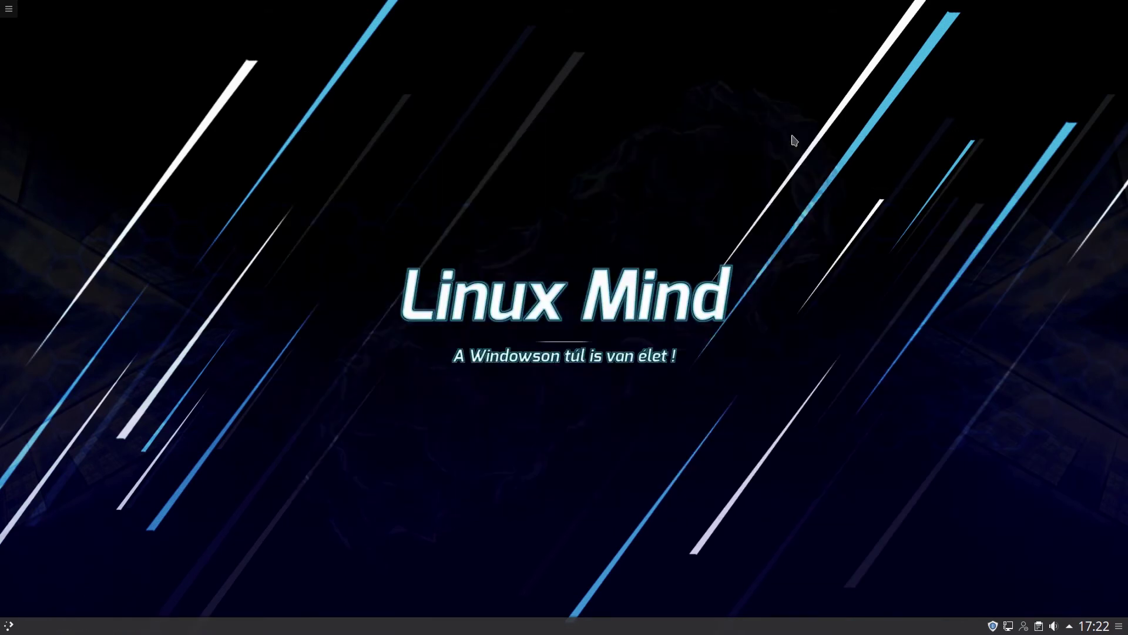
Relaunch GIMP and open the penguin image 116875.jpg.
click(8, 627)
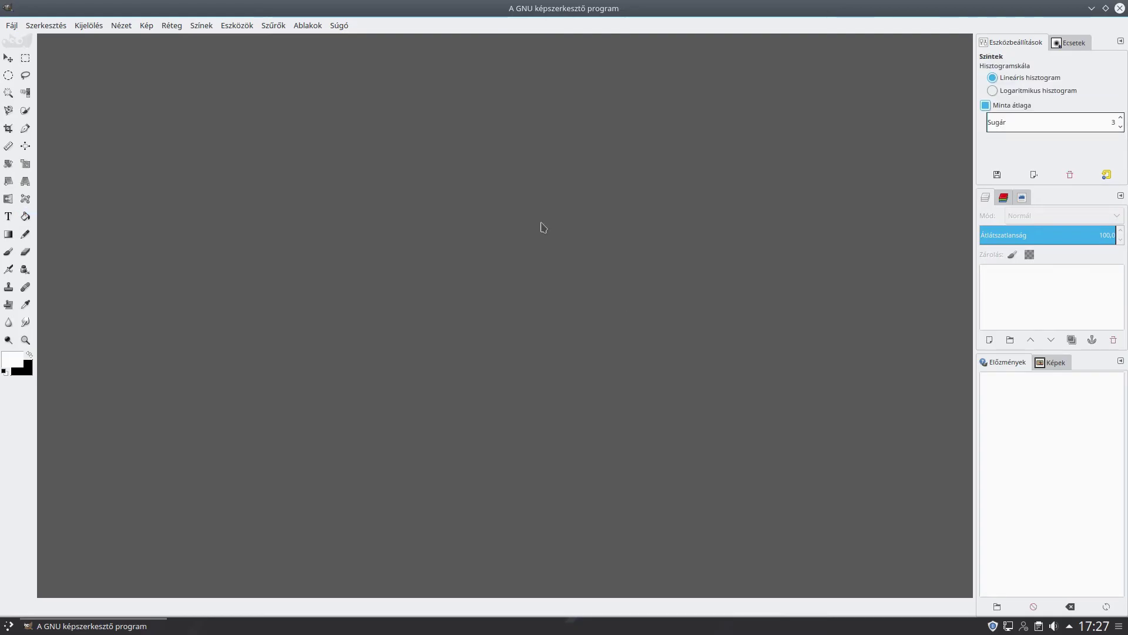
key(ctrl+o)
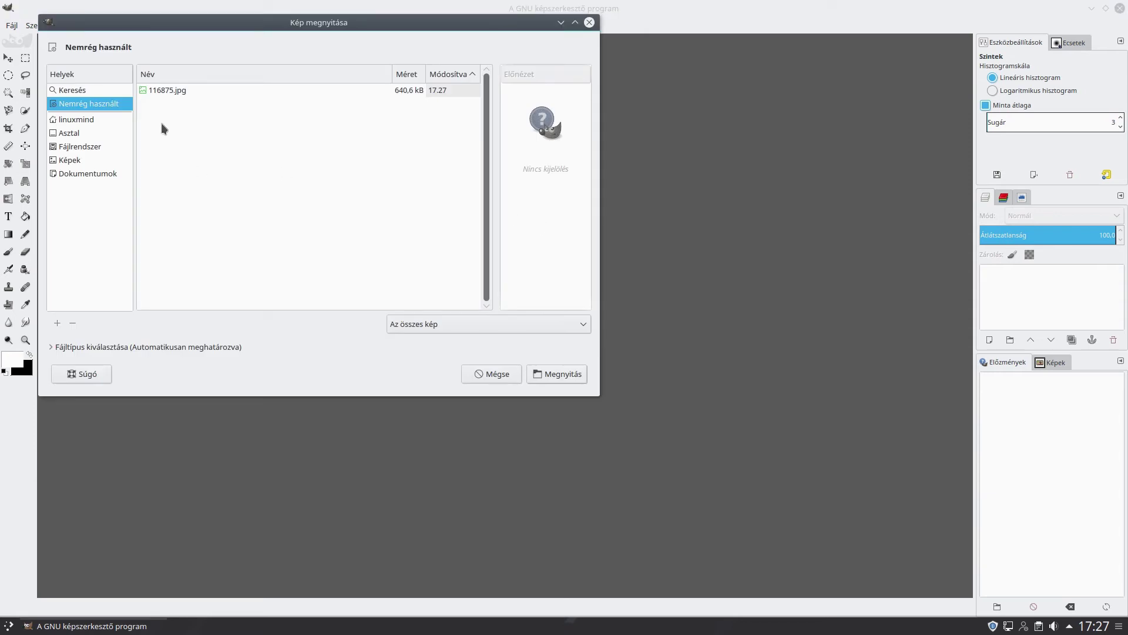
key(Return)
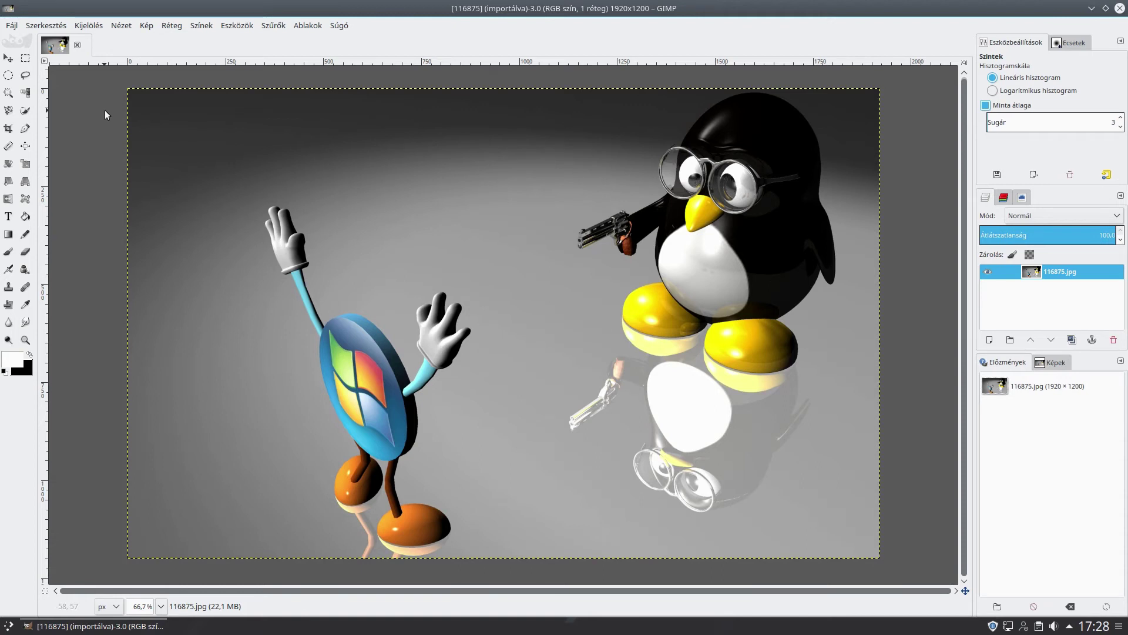
click(201, 27)
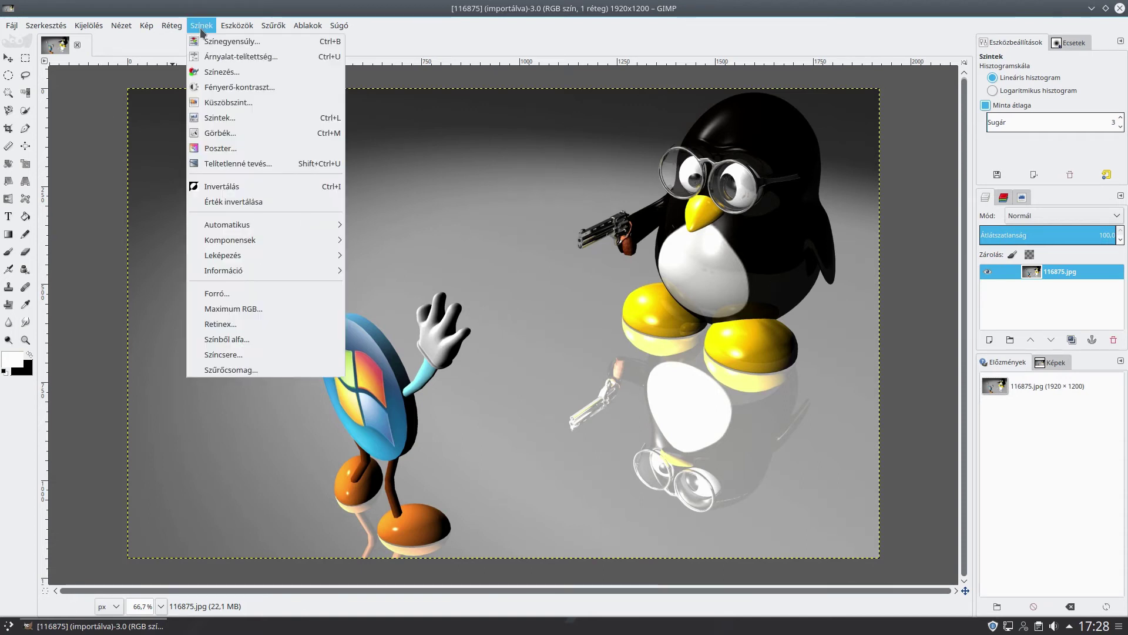
click(144, 24)
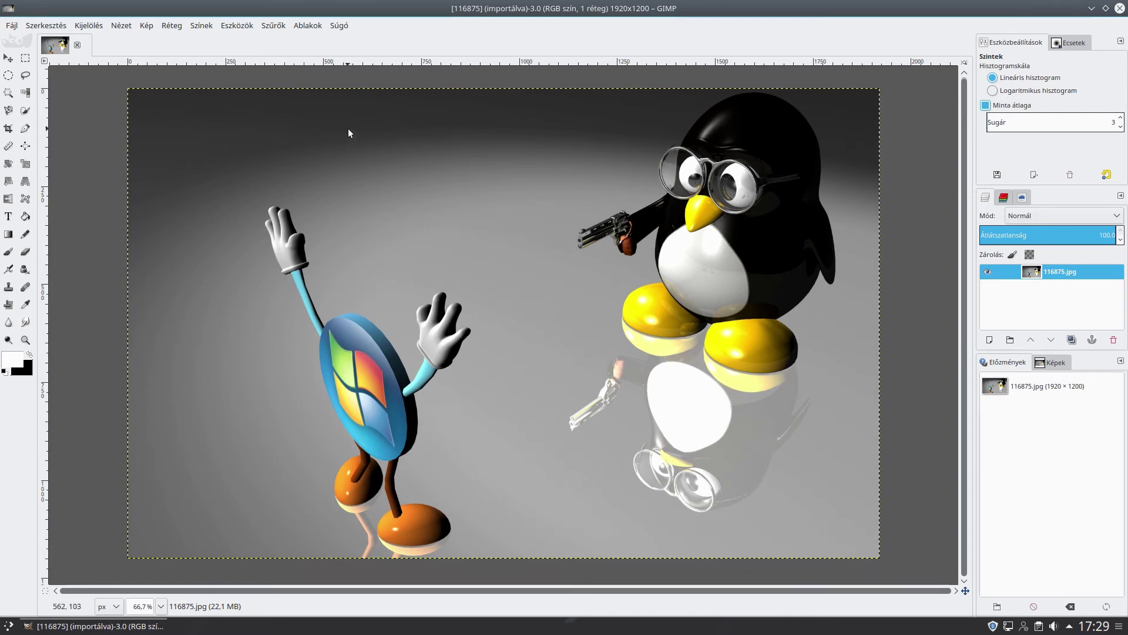
key(m)
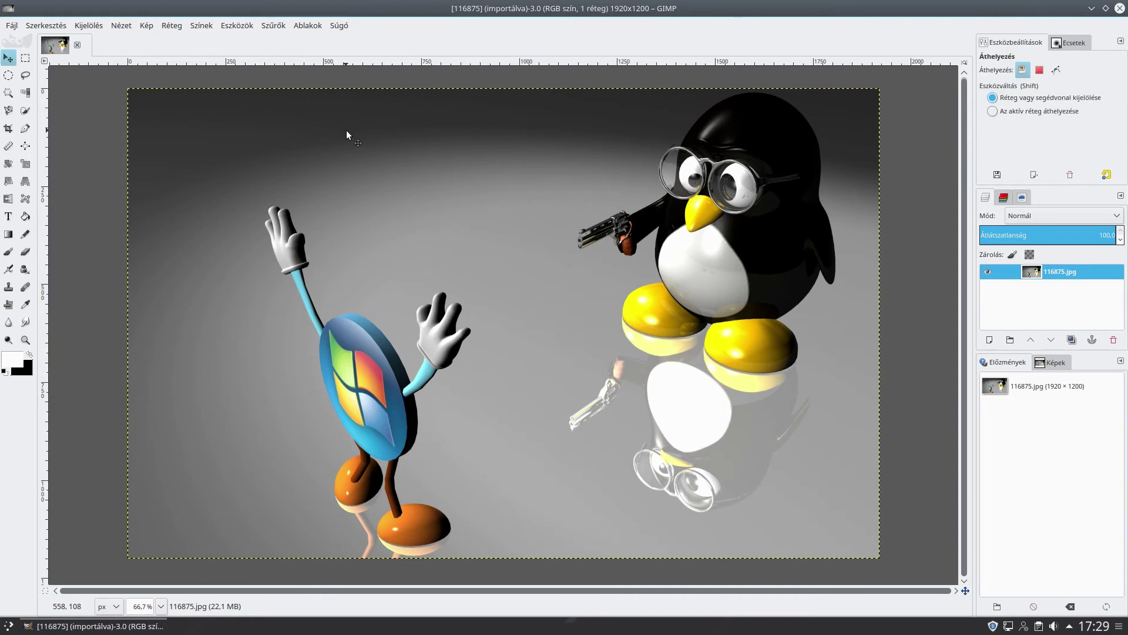
drag(411, 124, 493, 129)
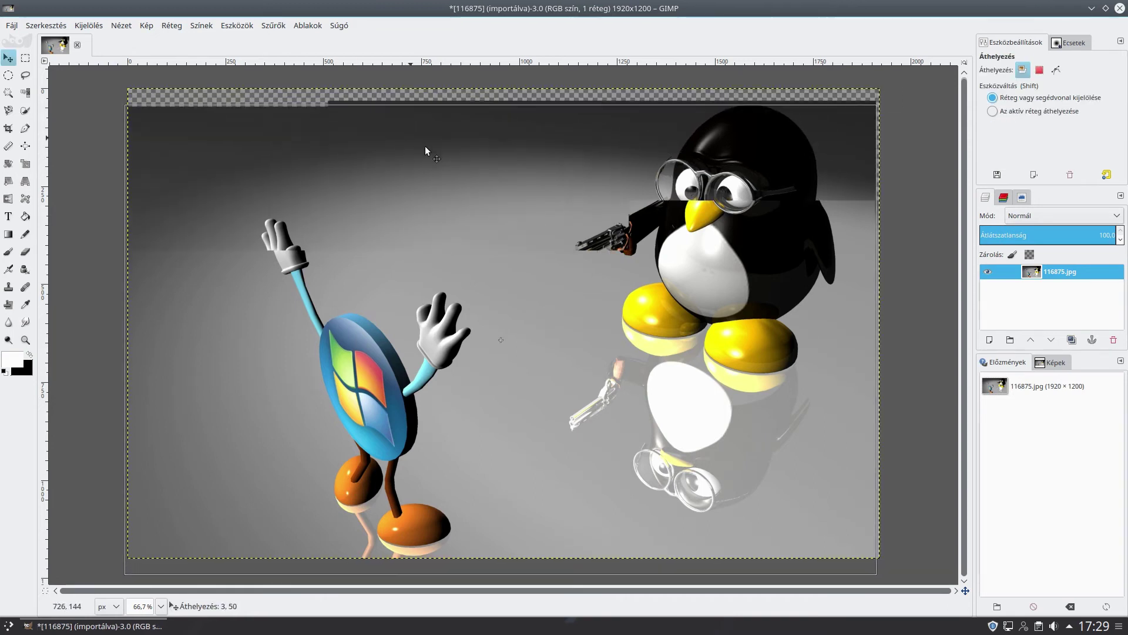
key(ctrl+z)
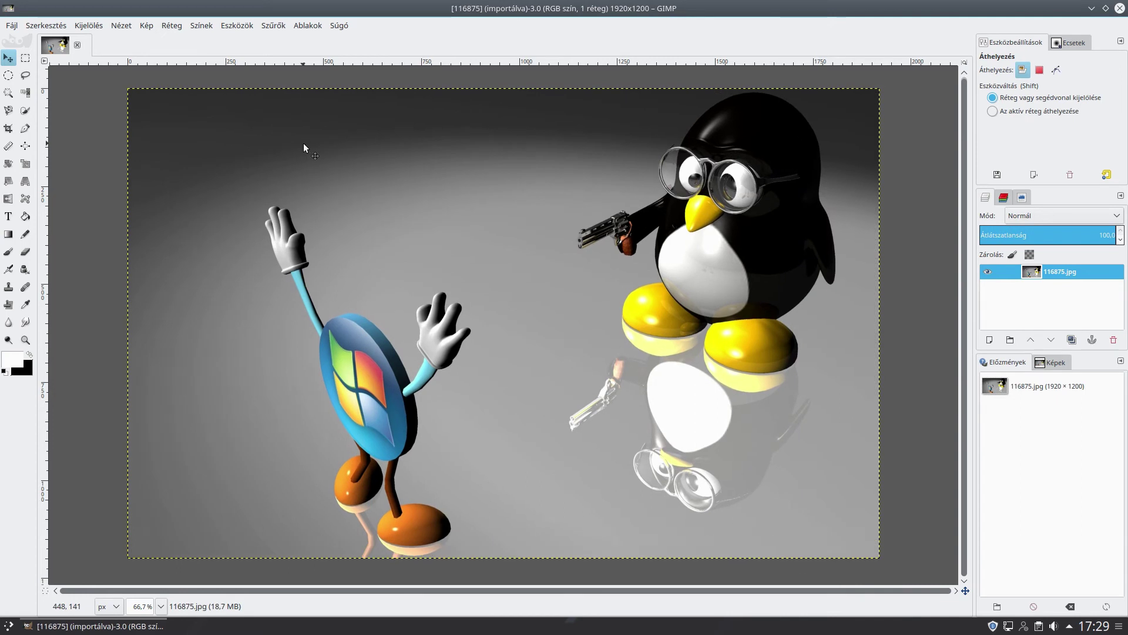
Test a rectangle selection and a freehand selection around the gun, then deselect all.
key(r)
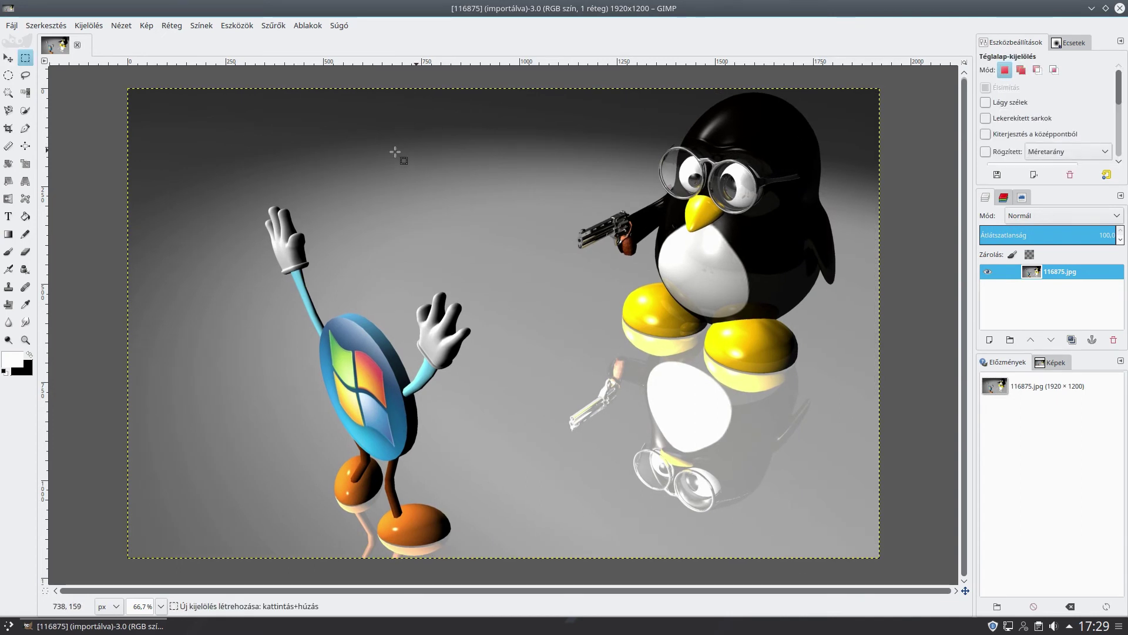
mouse_move(246, 188)
mouse_down()
mouse_move(450, 449)
mouse_move(508, 552)
mouse_up()
click(512, 244)
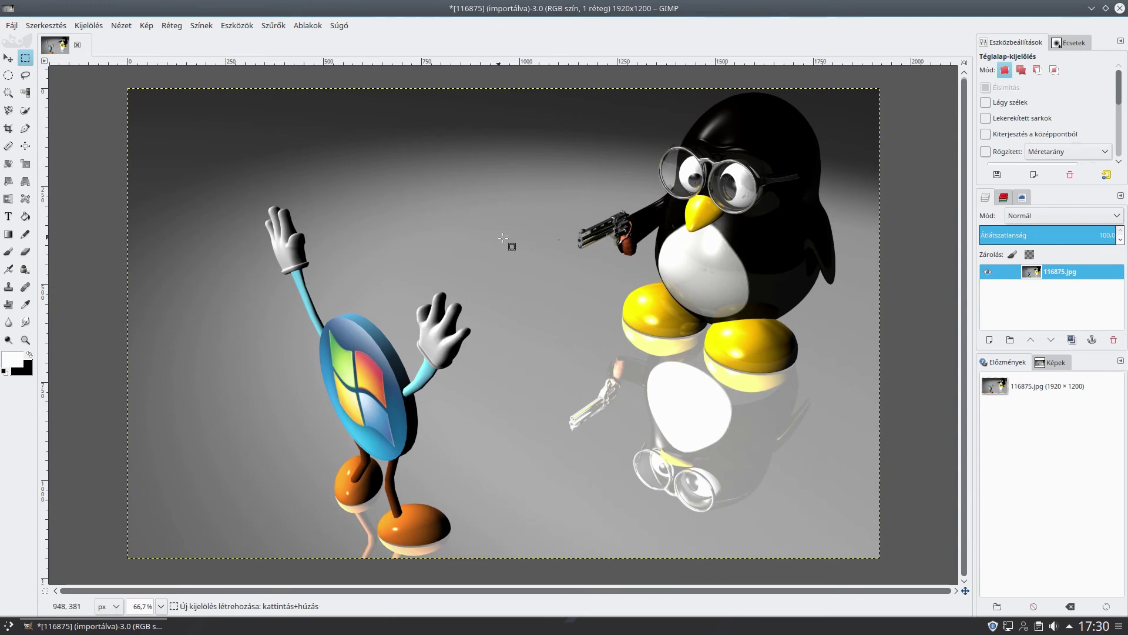
key(f)
click(585, 203)
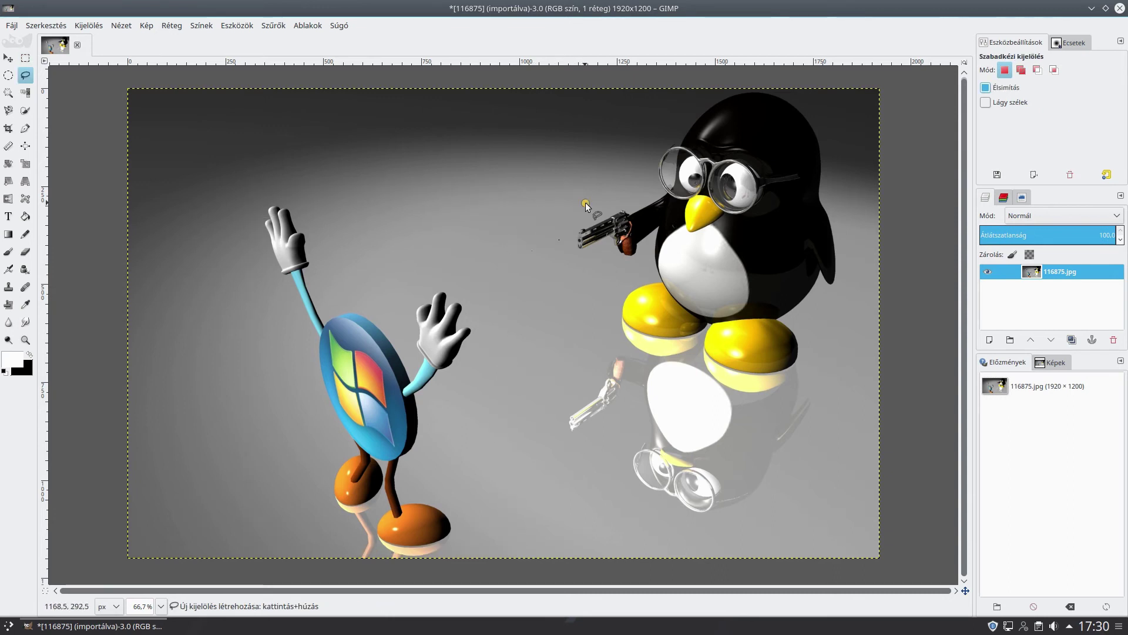
drag(647, 236, 587, 200)
key(Return)
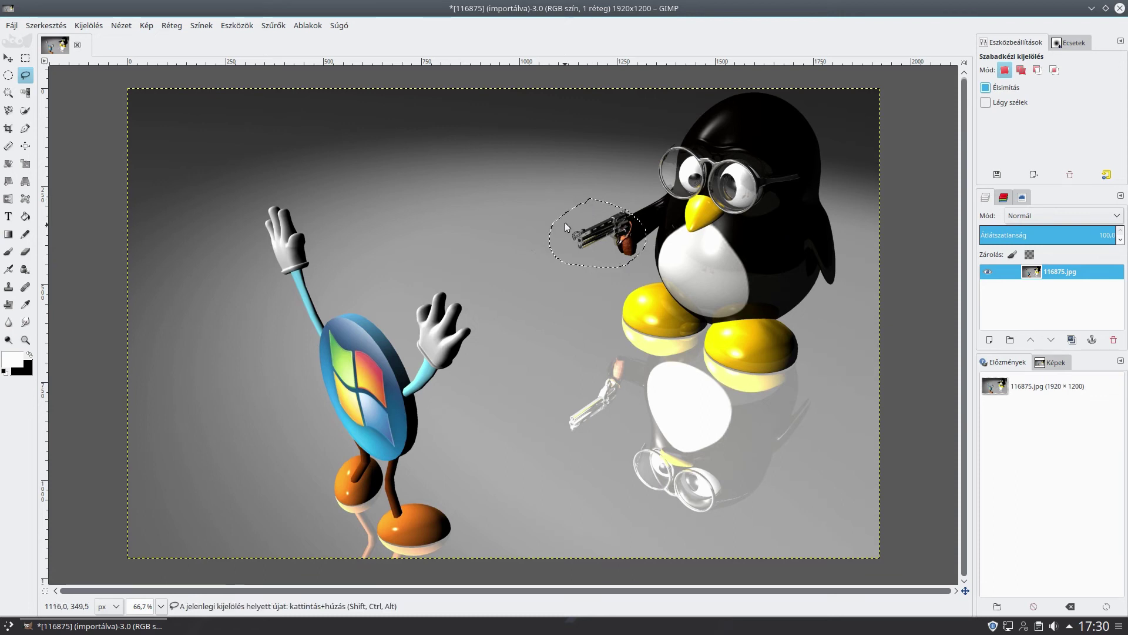
key(ctrl)
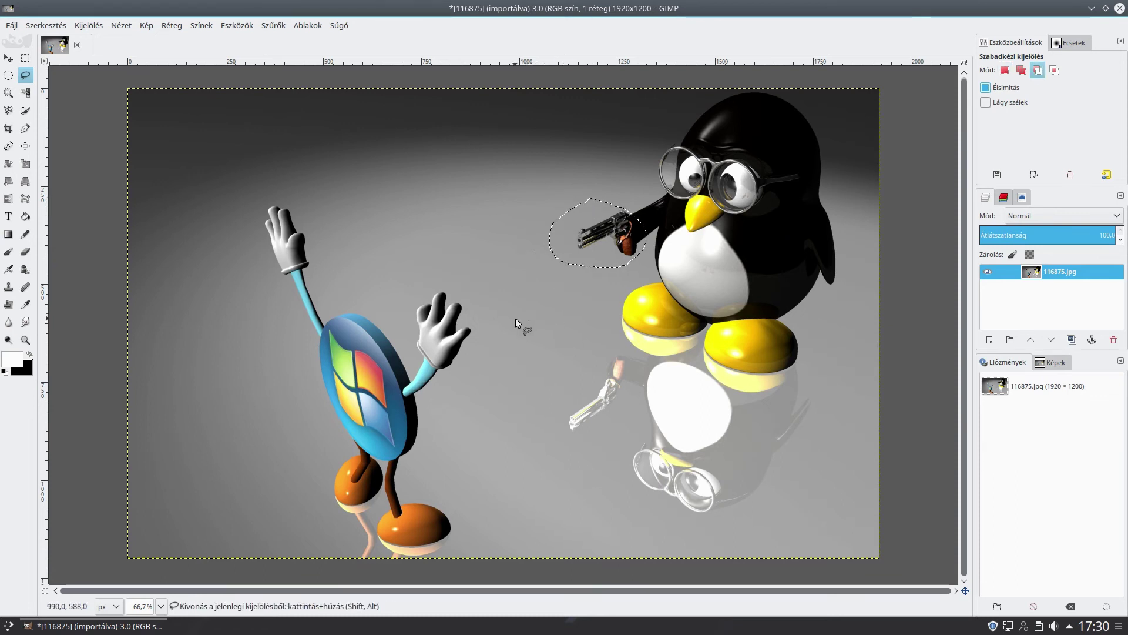
key(ctrl+shift+a)
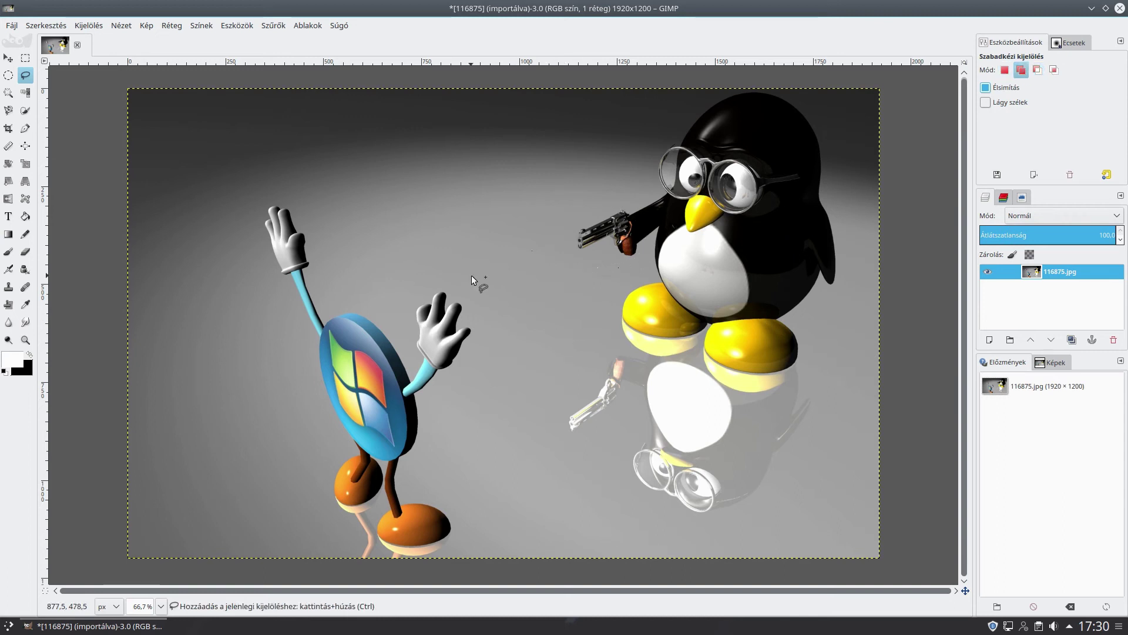
Bucket-fill the background arc white, then open and cancel the Curves dialog.
key(shift+b)
click(438, 167)
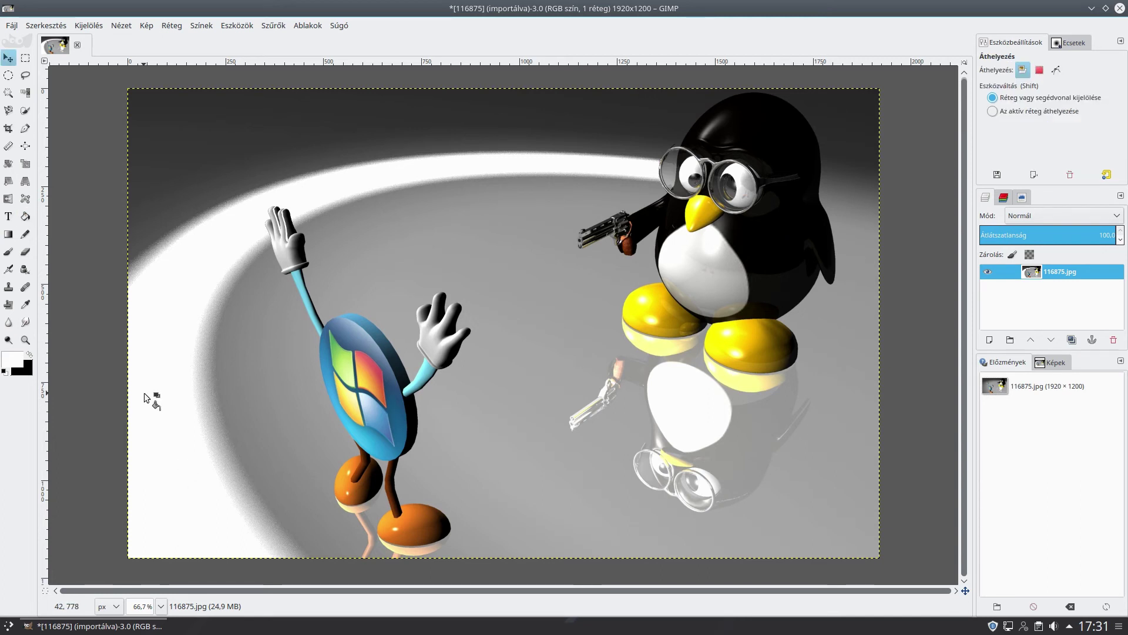
key(ctrl+m)
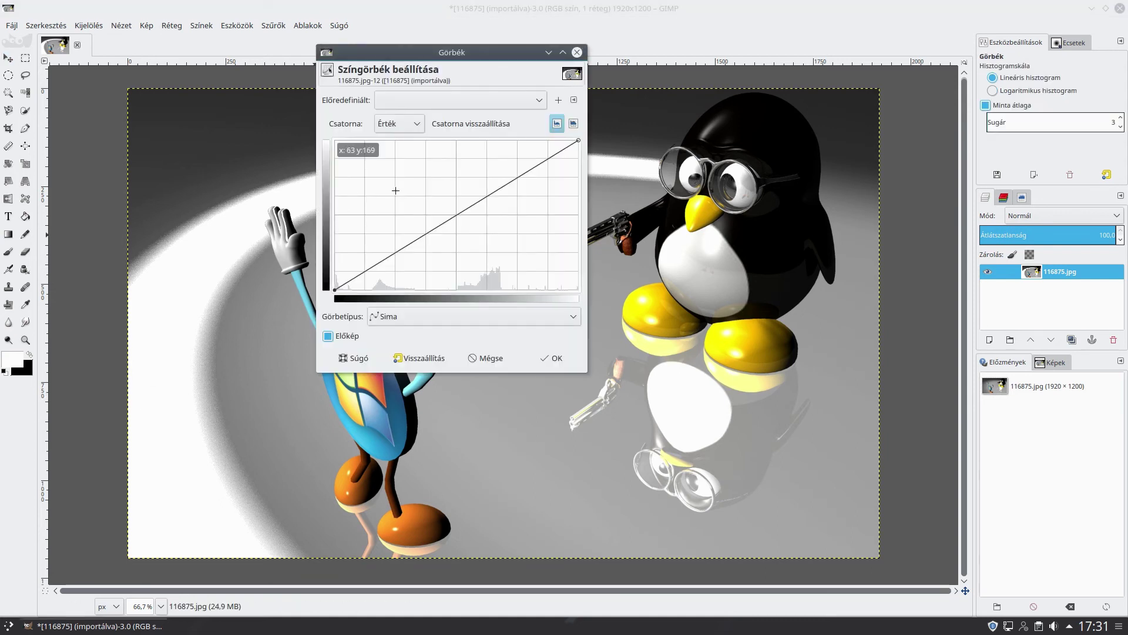
drag(484, 48, 962, 124)
key(Escape)
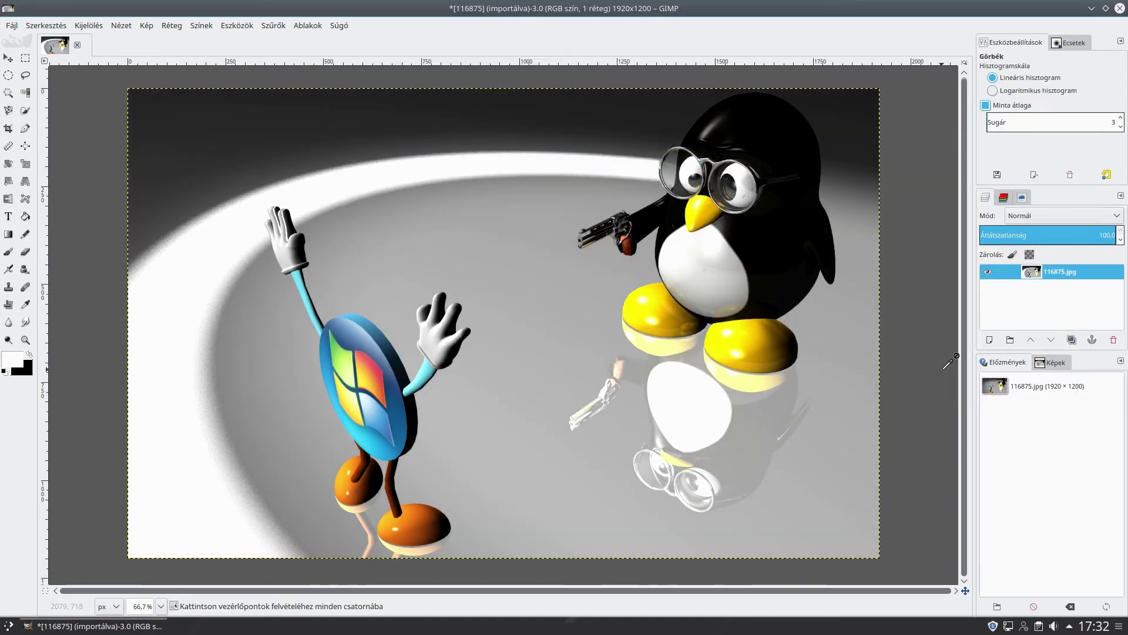
Apply a Levels adjustment with input black level 20 and gamma 0.87.
key(ctrl+l)
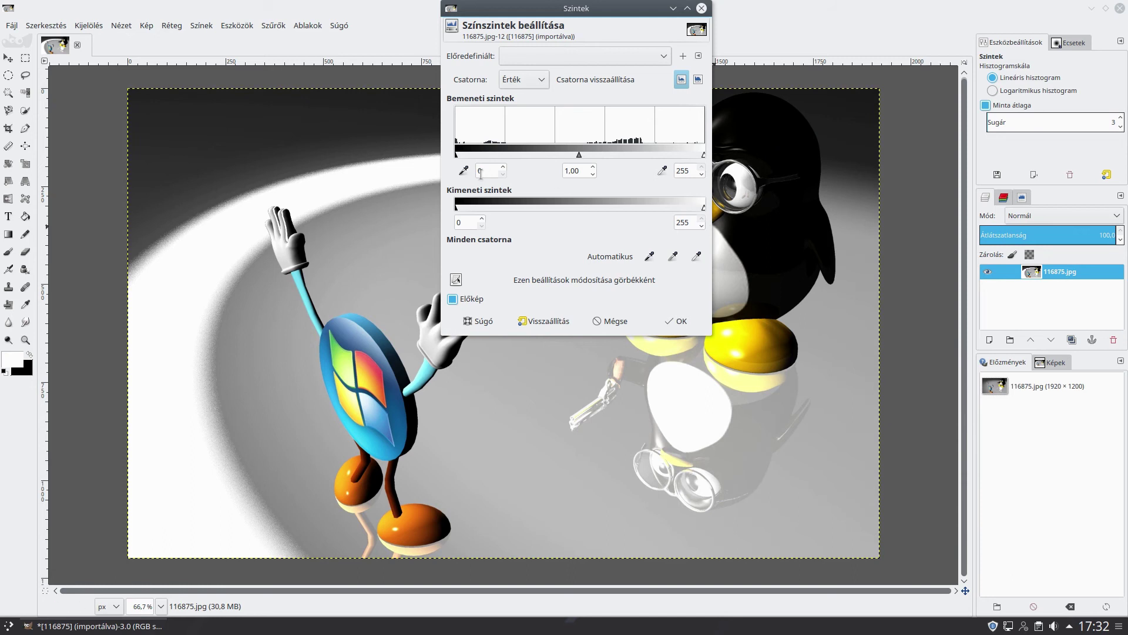
click(490, 168)
text(18)
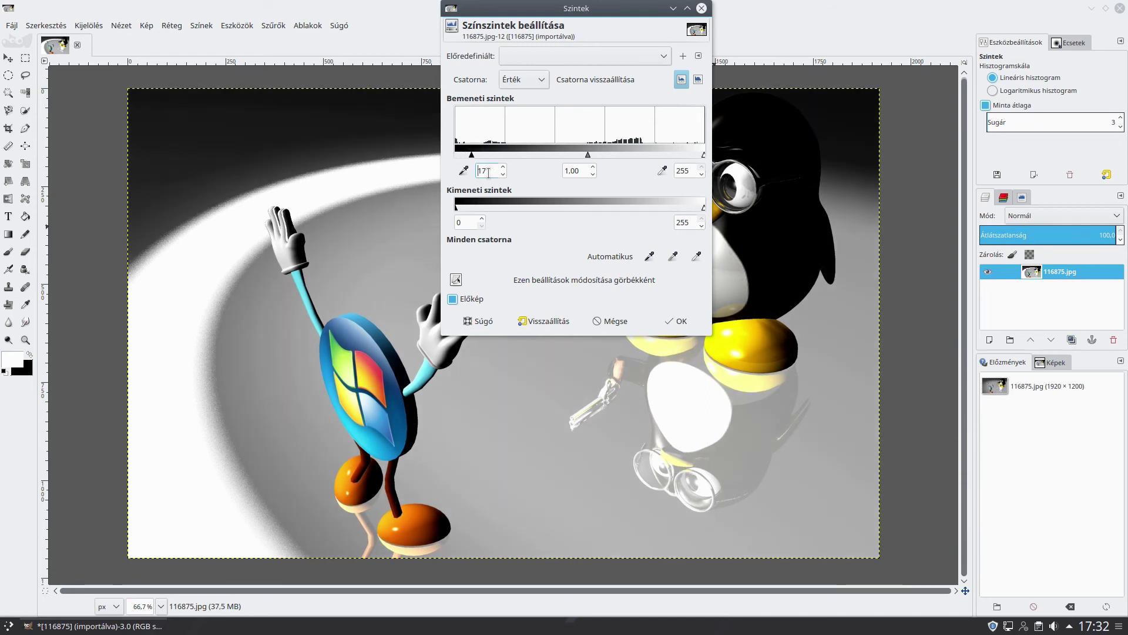
scroll(488, 171, up, 2)
drag(588, 155, 598, 156)
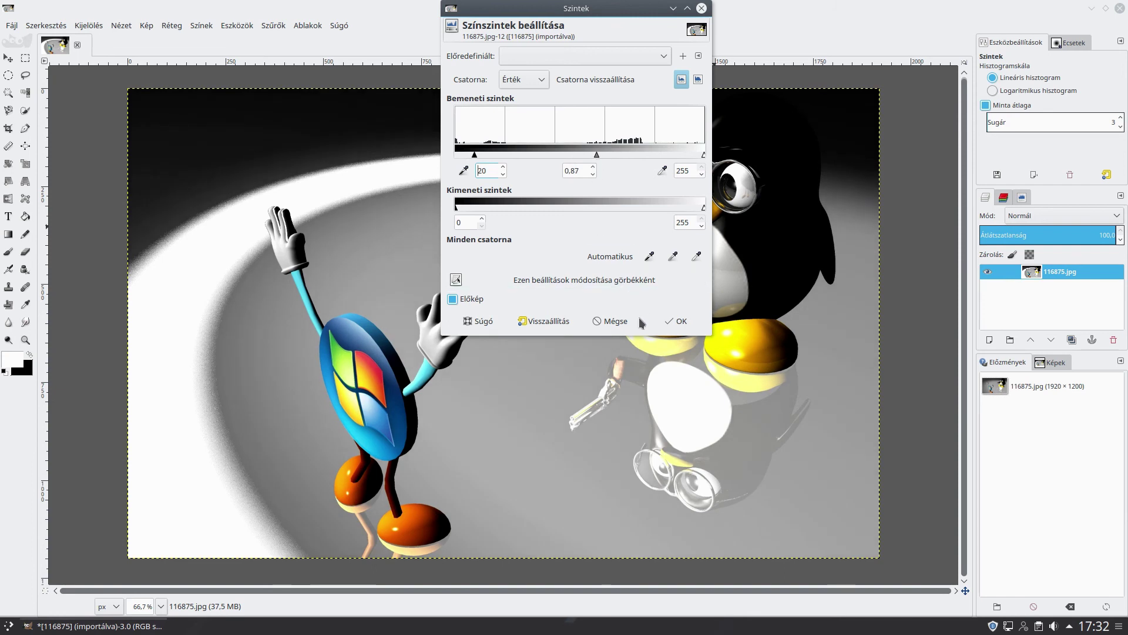
click(688, 322)
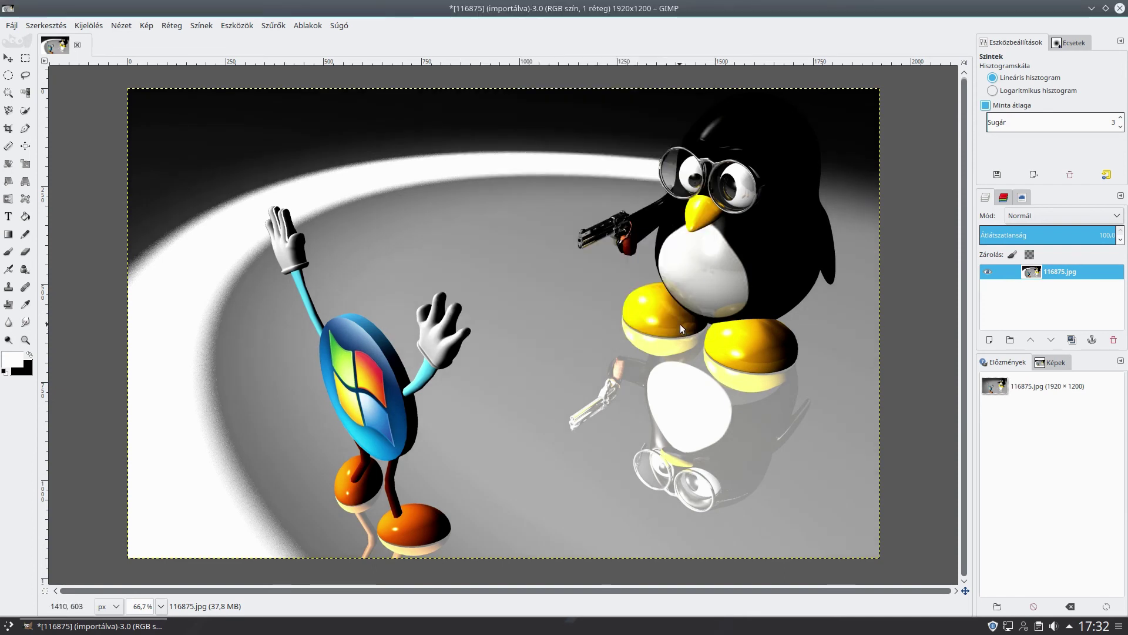
key(m)
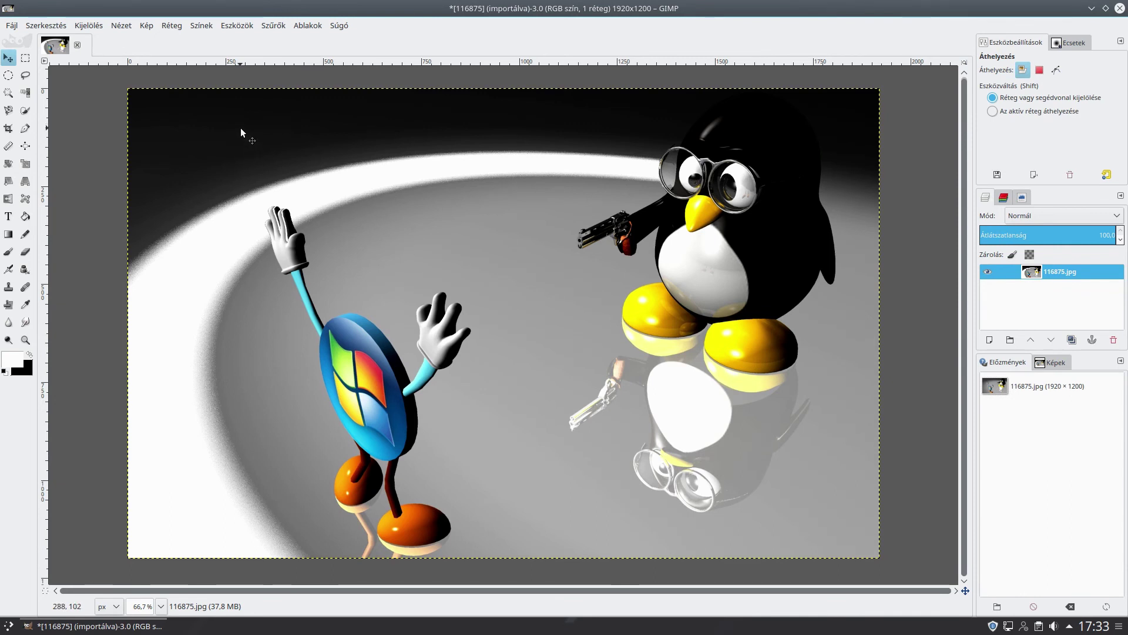
key(shift+s)
click(241, 128)
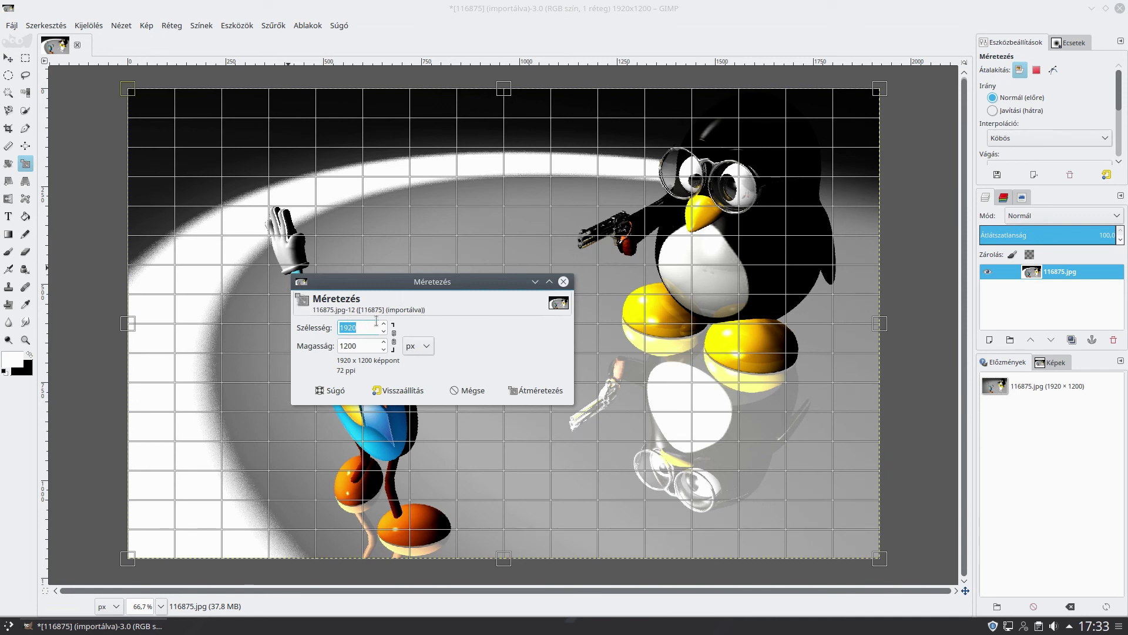
mouse_move(260, 133)
mouse_down()
mouse_move(531, 370)
mouse_move(523, 319)
mouse_move(390, 411)
mouse_up()
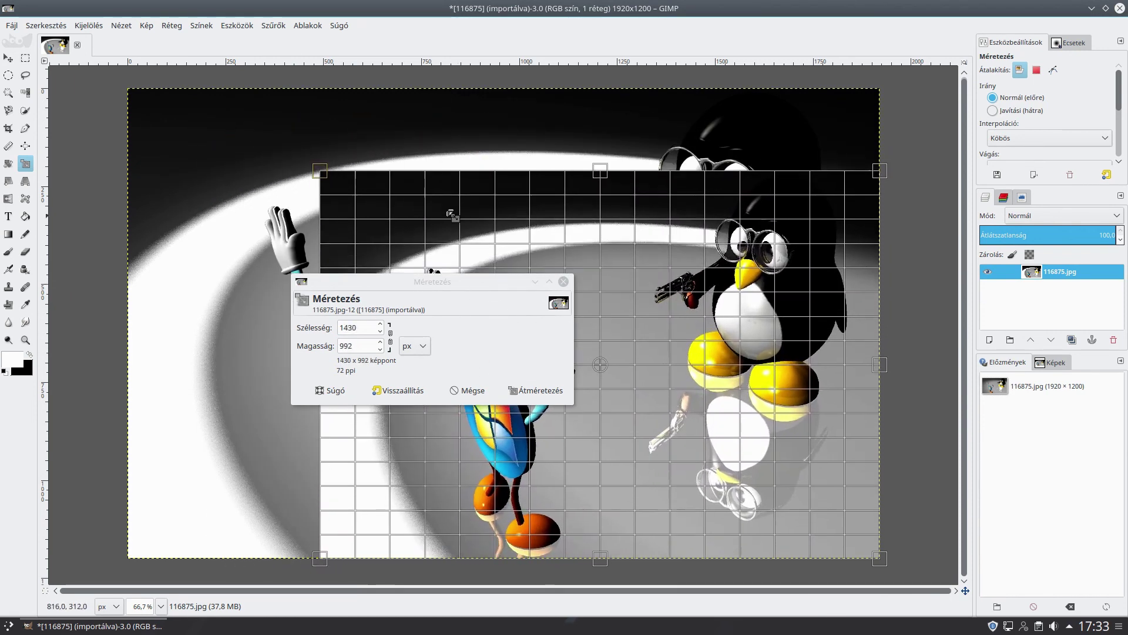
key(m)
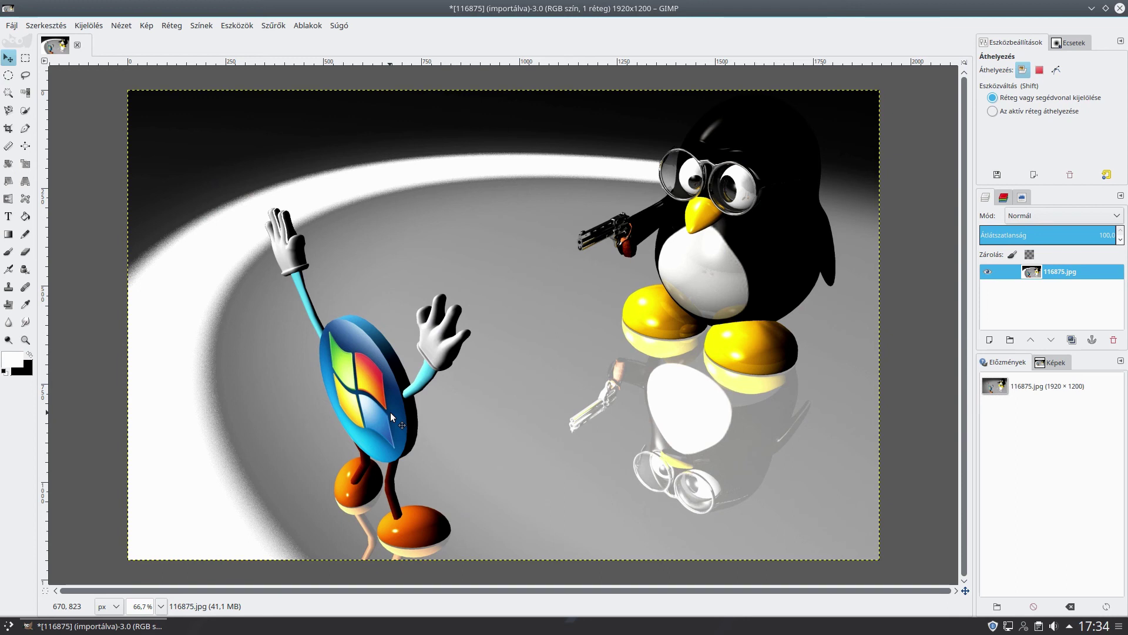